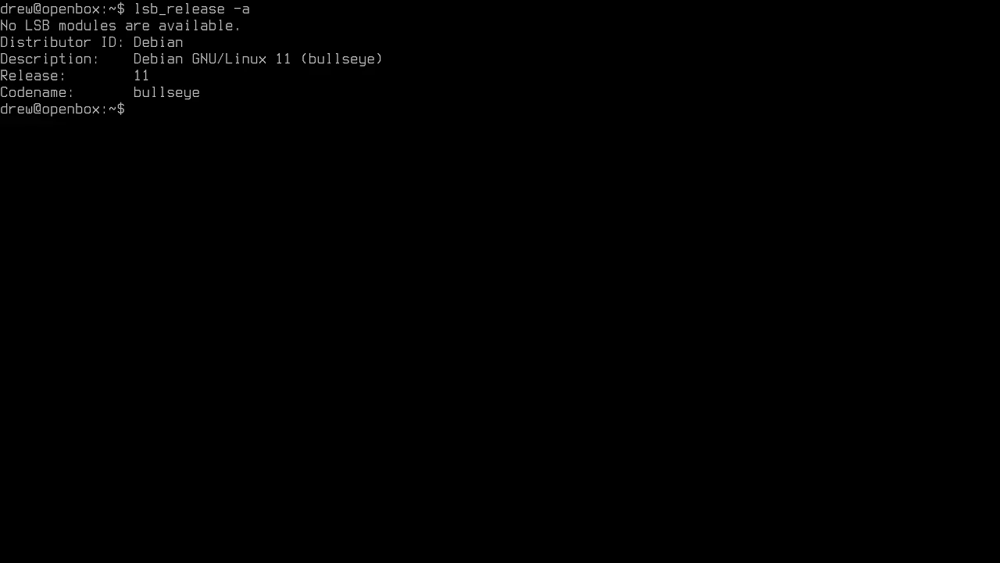
- Run free -h to show 31Gi total RAM, 110Mi used and 0B swap
text(free -h)
key(Return)
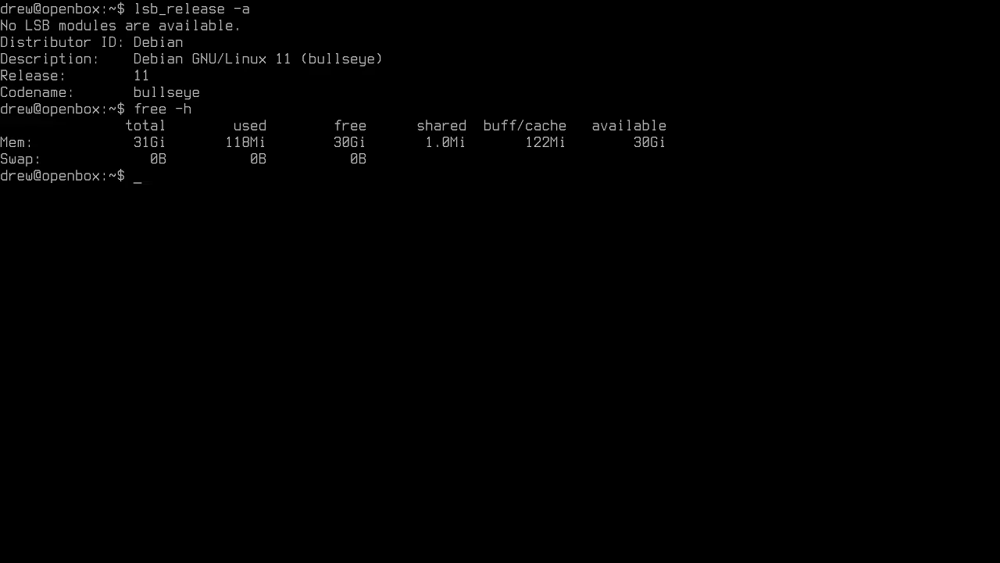
- Install zram-tools and its bc dependency, then enter the nano command for /etc/default/zramswap
text(sudo apt install zram)
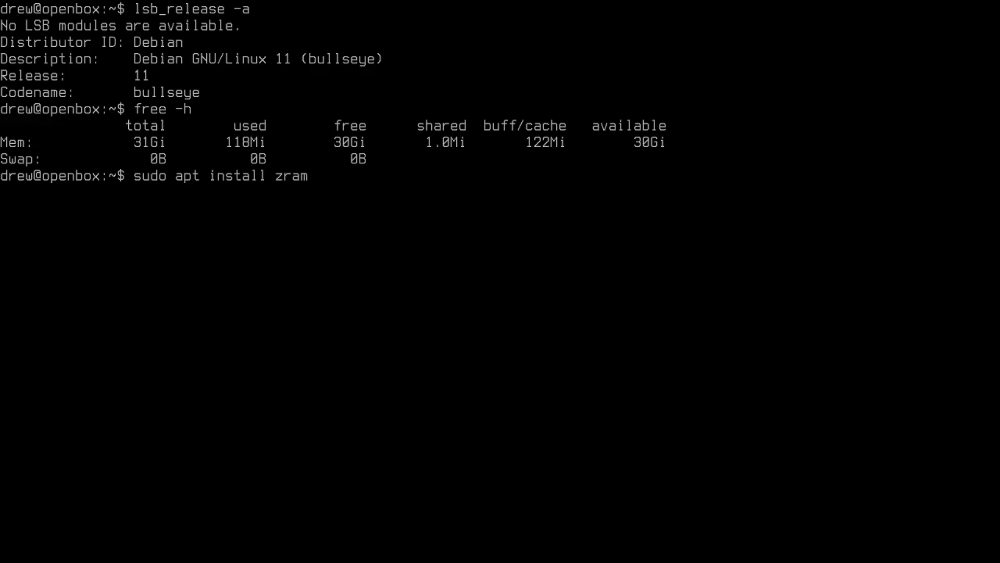
text(-tools)
key(Return)
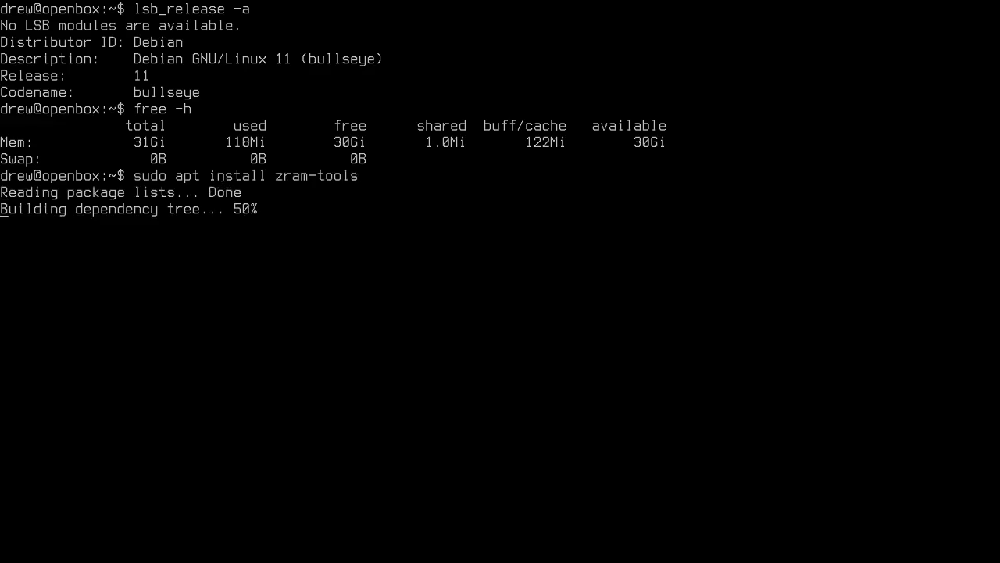
key(Return)
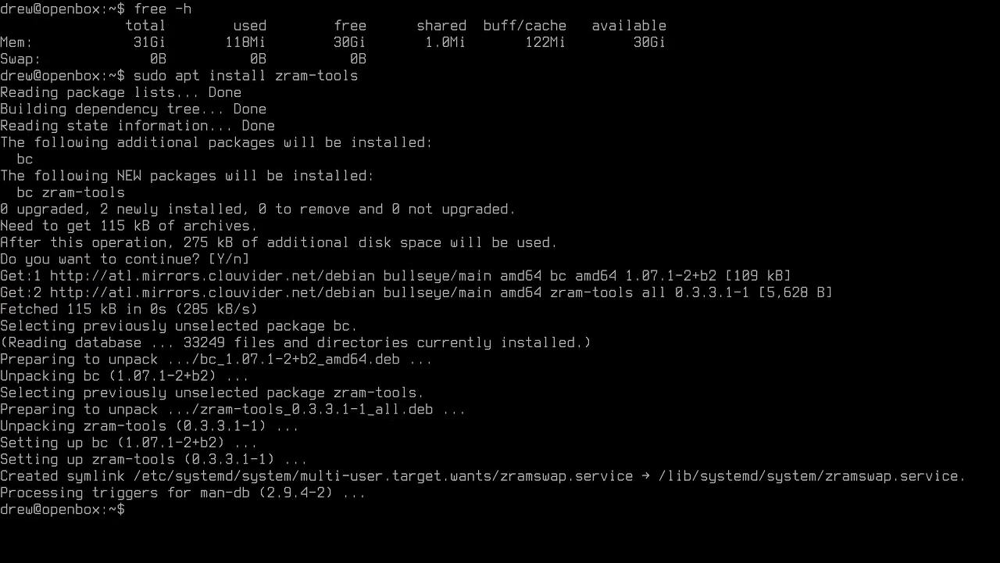
text(sudo nano /etc/default/zramswap)
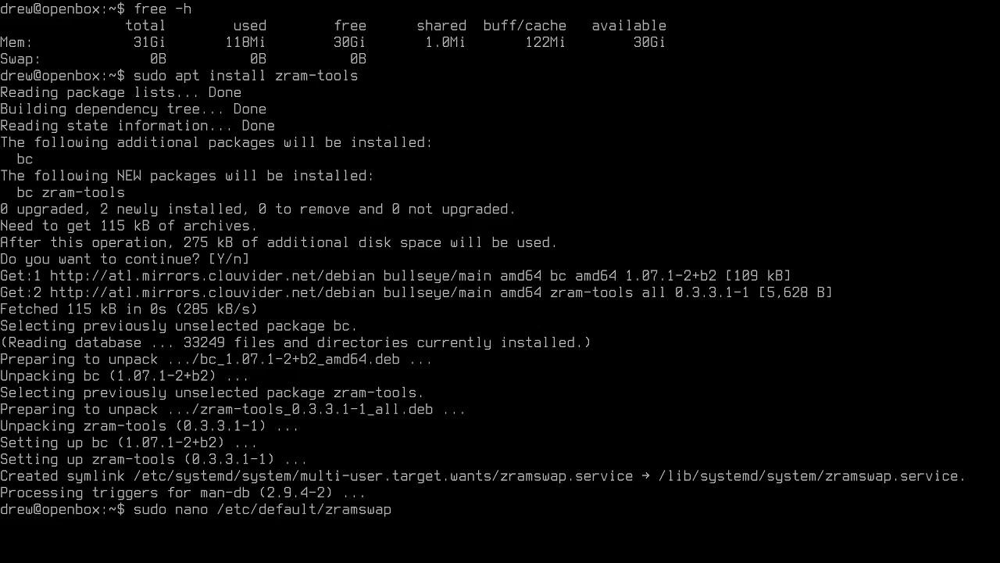
- Uncomment and set ALGO=zstd and PERCENT=25 in /etc/default/zramswap, then save and exit nano
key(Return)
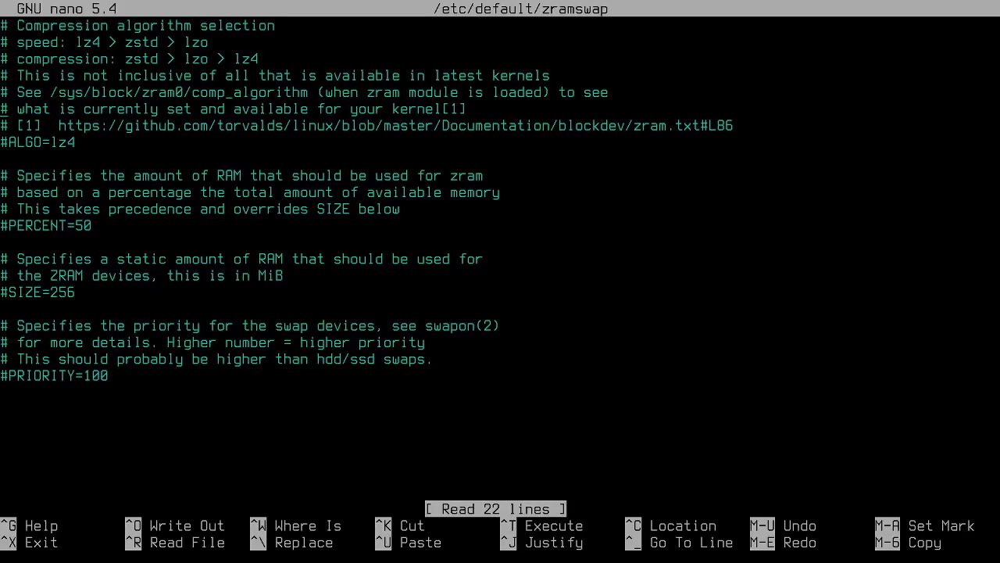
key(Delete)
key(BackSpace)
key(BackSpace)
key(BackSpace)
text(zstd)
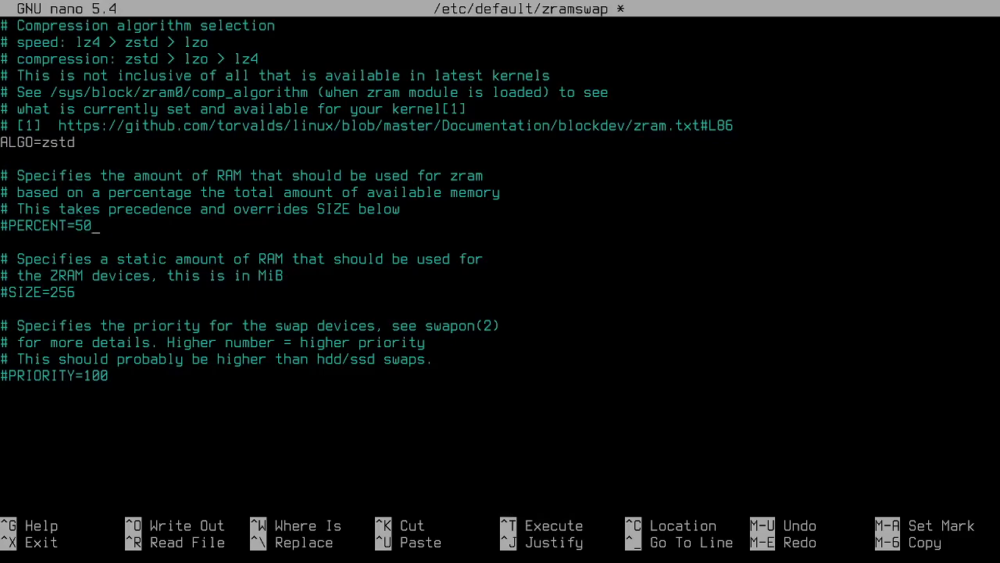
key(BackSpace)
key(BackSpace)
text(25)
key(Left)
key(Left)
key(Left)
key(Left)
key(Left)
key(Left)
key(Left)
key(Left)
key(Left)
key(Left)
key(Delete)
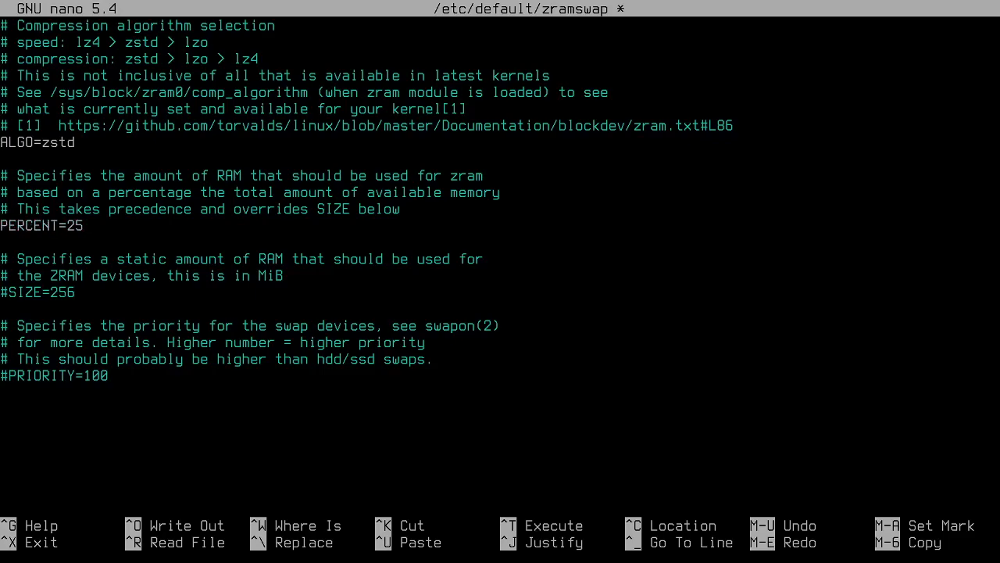
key(ctrl+o)
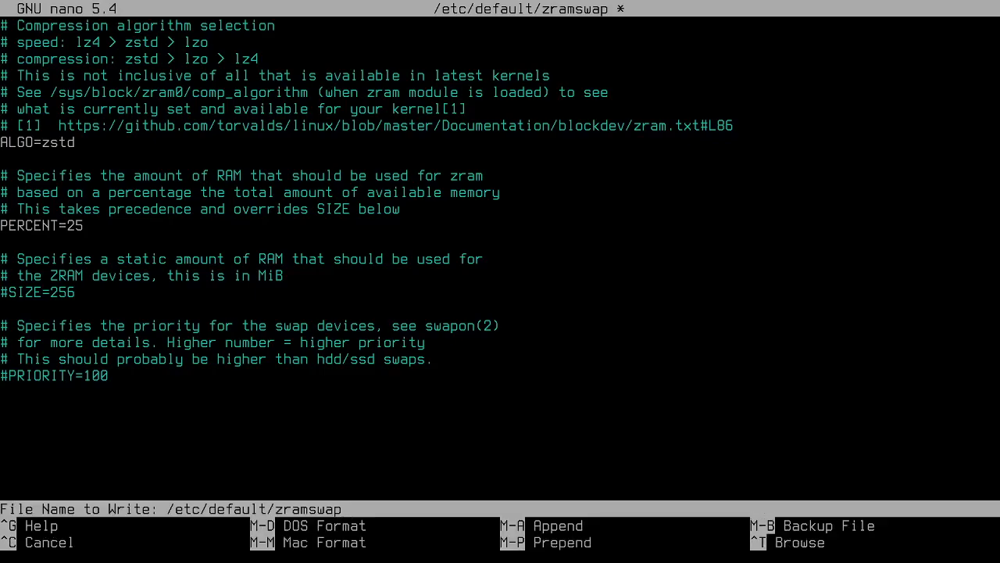
key(Return)
key(ctrl+x)
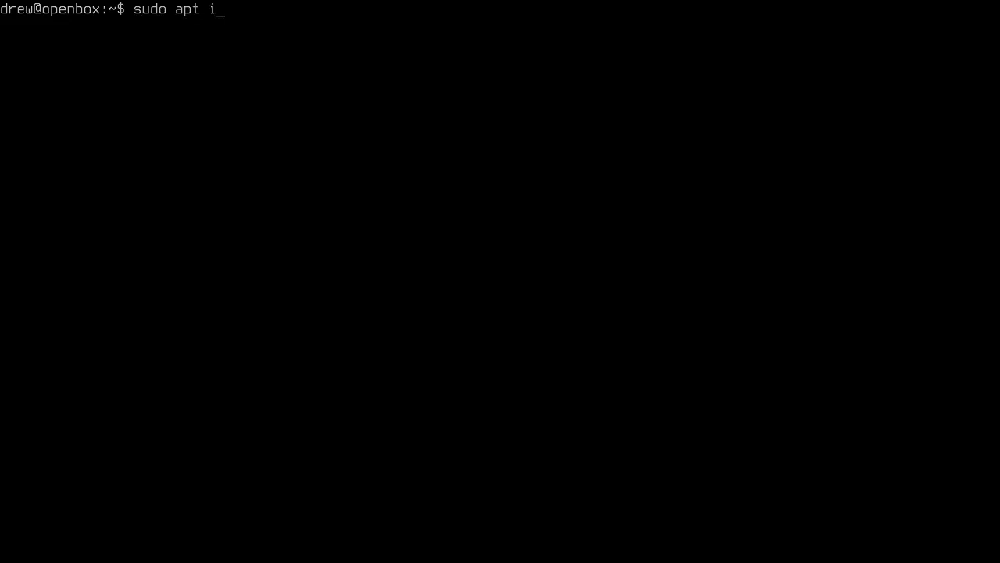
- Install git 1:2.30.2-1 with git-man, liberror-perl and patch via sudo apt install
text(git)
key(Return)
key(Return)
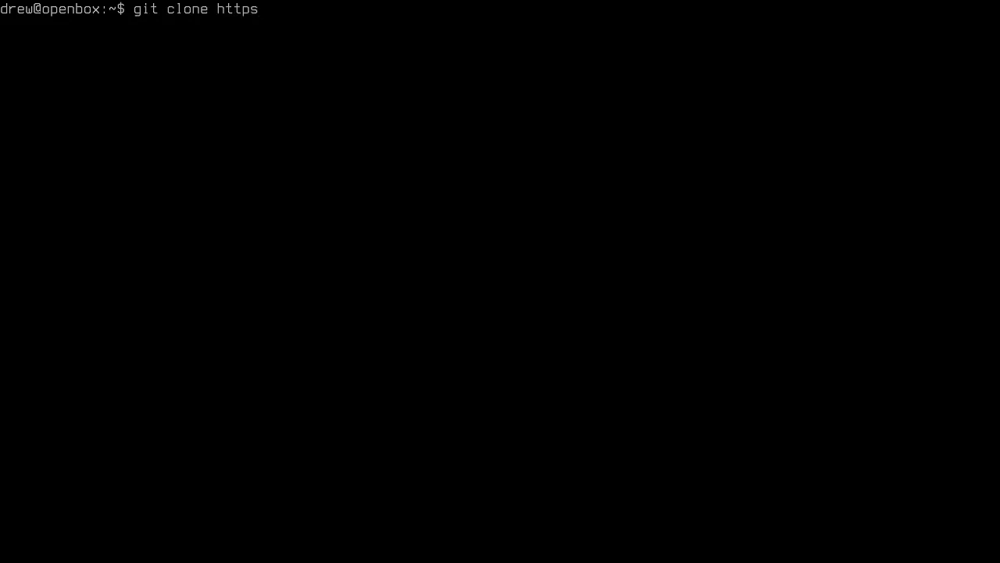
- Clone github.com/drewgrif/openbox-install, list the home folder, and cd into openbox-install
text(://github.com/drewgrif)
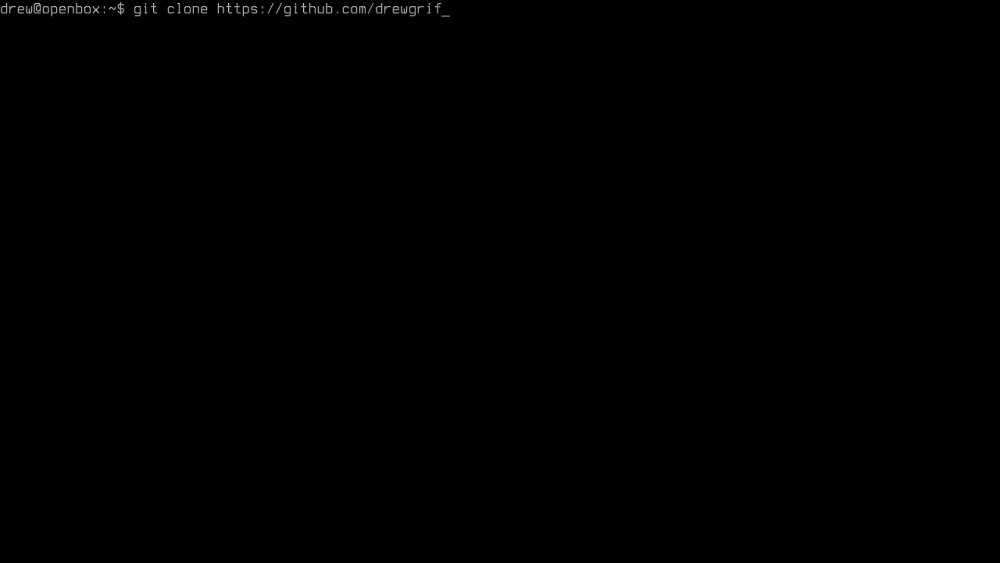
text(/openbox-install)
key(Return)
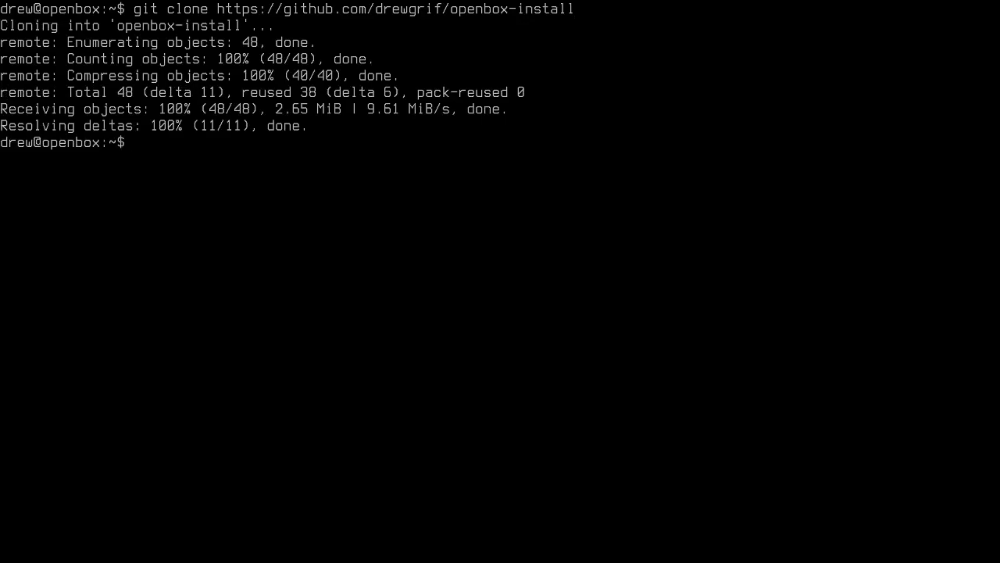
text(ls)
key(Return)
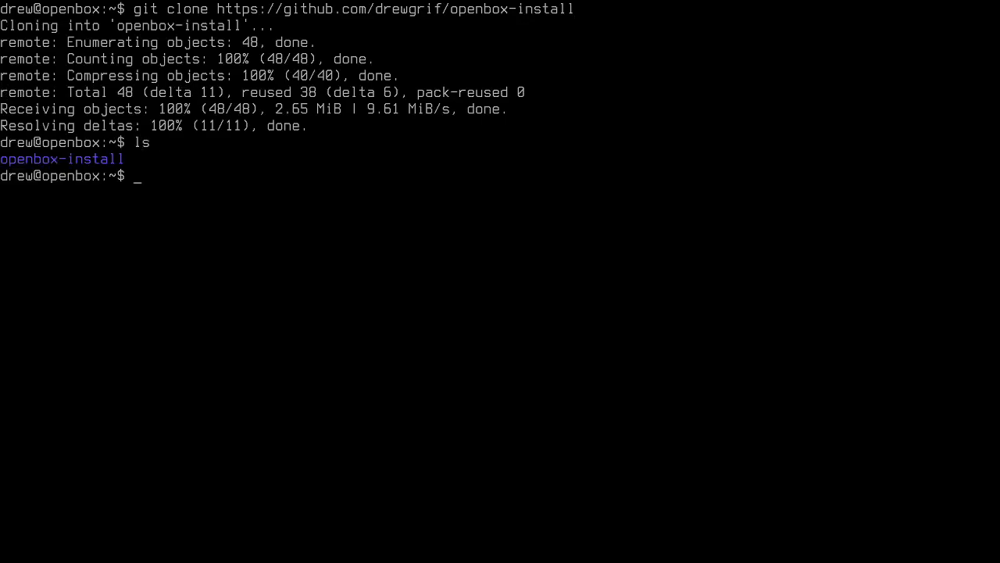
text(cd o)
key(Tab)
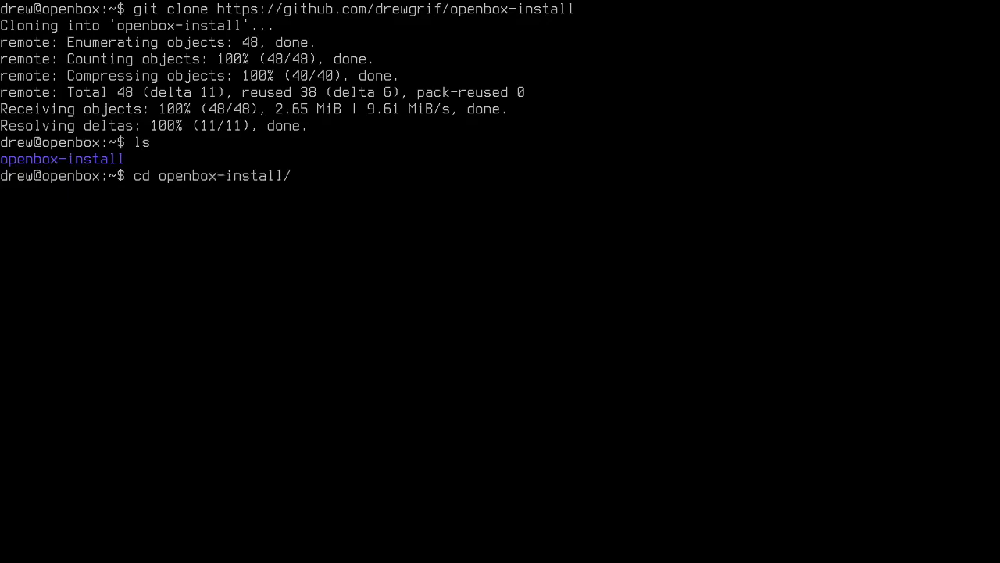
key(Return)
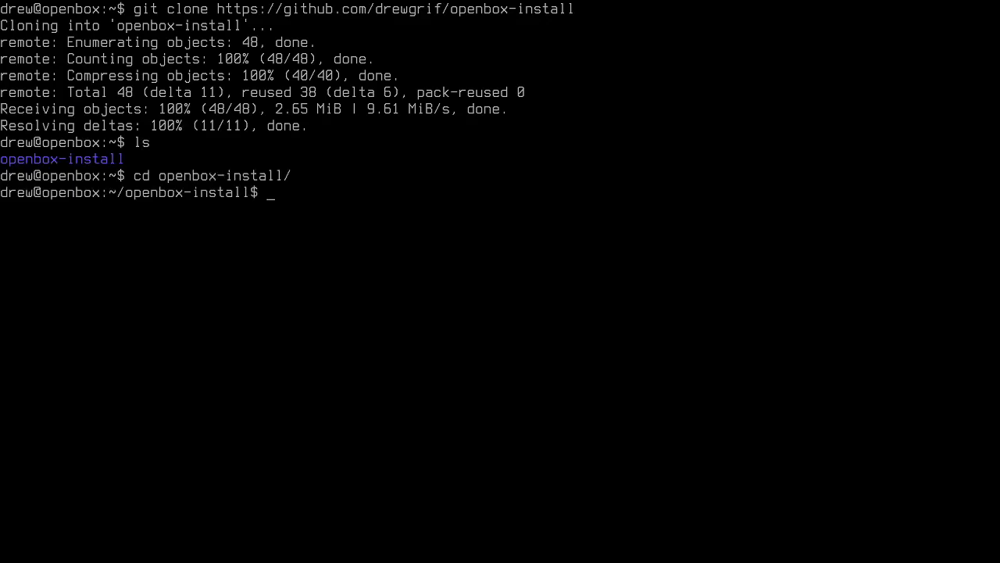
- List the folder with ls -lah and run chmod +x install.sh
text(ls -lah)
key(Return)
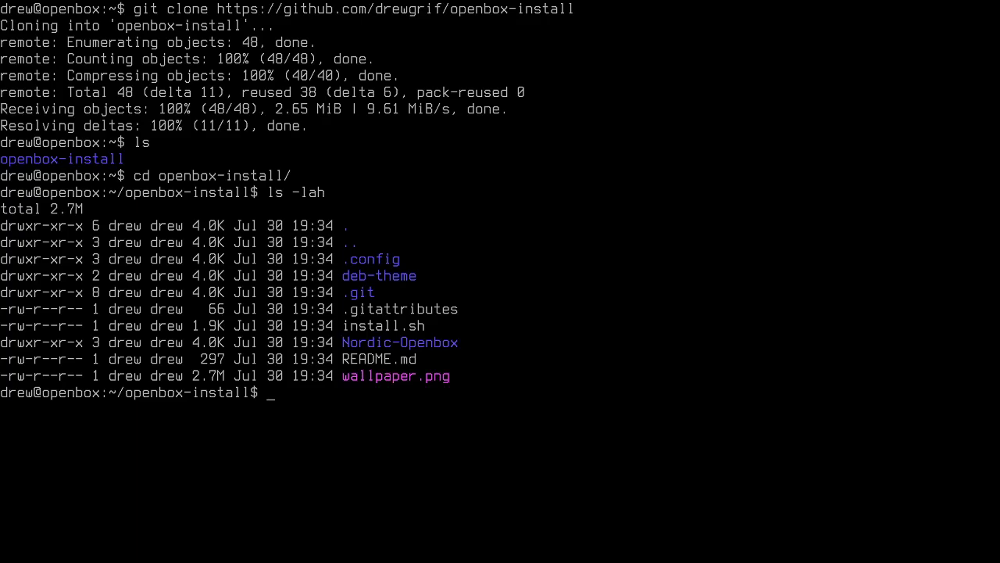
text(chmod +x inst)
key(Tab)
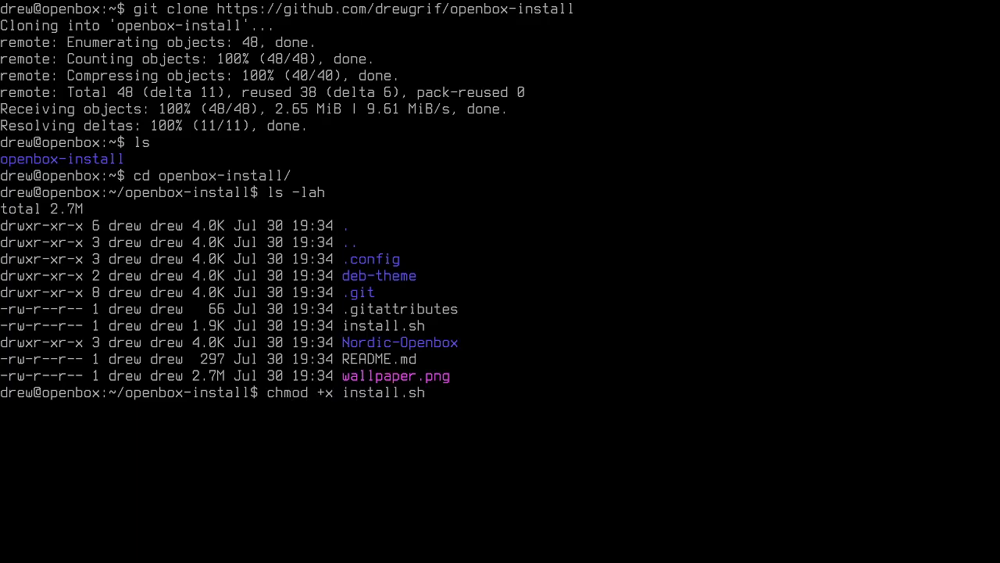
key(Return)
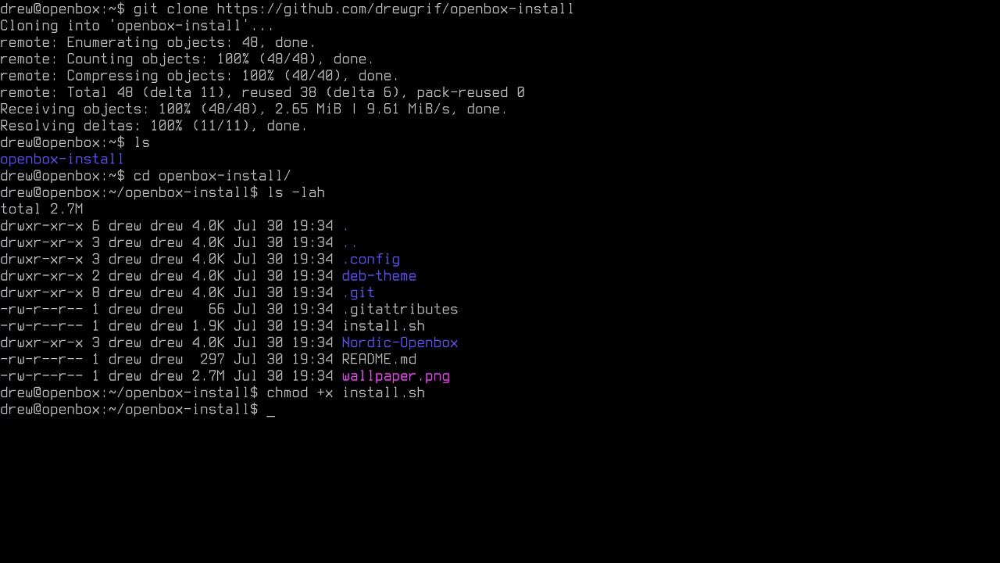
- Open install.sh in nano and review the xorg, xinput and build-essential install line
text(nano inst)
key(Tab)
key(Return)
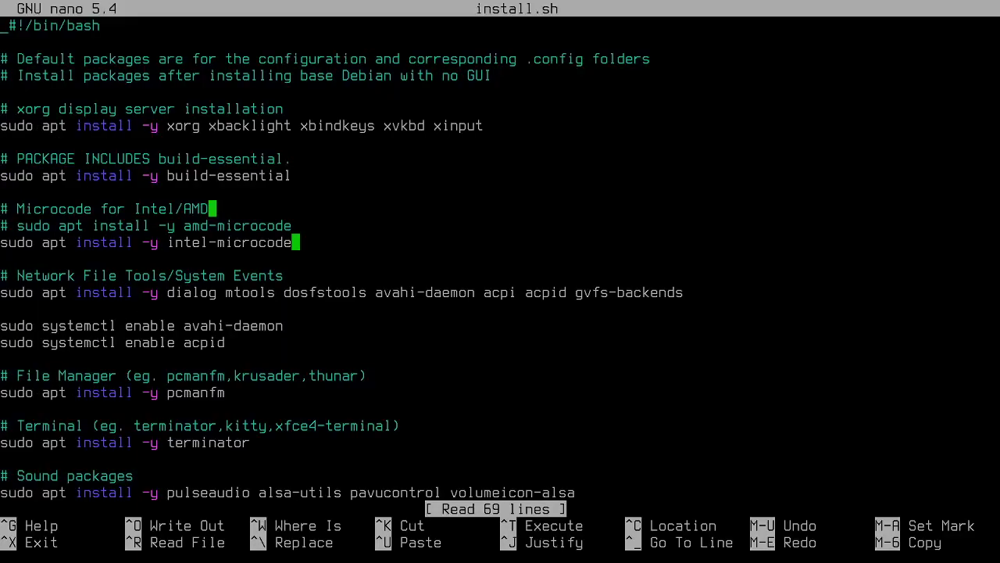
key(Down)
key(Down)
key(Down)
key(Right)
key(Right)
key(Right)
key(Right)
key(Right)
key(Right)
key(Right)
key(Right)
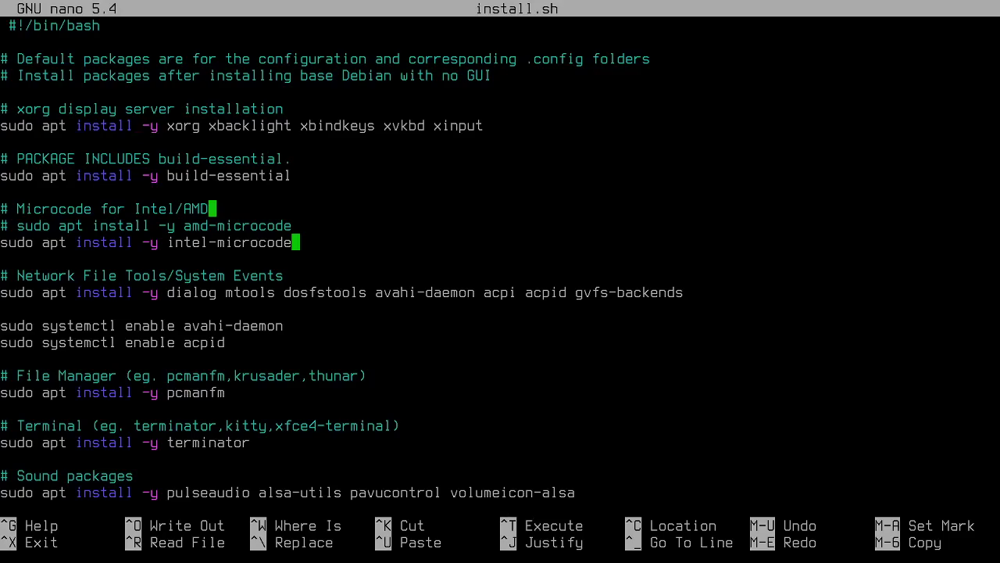
key(Right)
key(Right)
key(Right)
key(Right)
key(Right)
key(Right)
key(Right)
key(ctrl+Left)
key(Left)
key(Left)
key(Left)
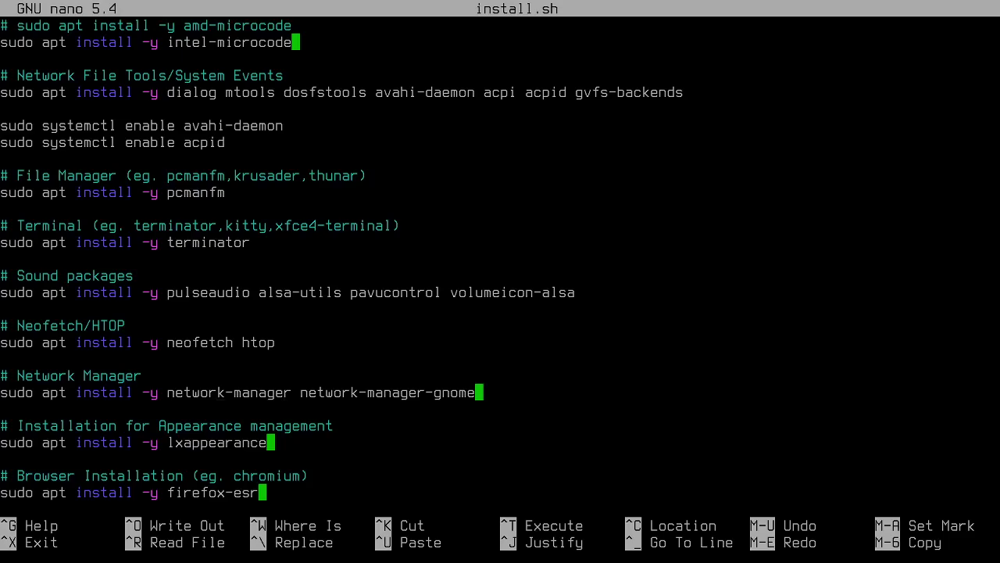
- Review install.sh's fonts, Openbox package and lxdm lines down to sudo apt autoremove
key(Down)
key(Down)
key(Down)
key(Down)
key(Down)
key(Down)
key(Down)
key(Down)
key(Down)
key(Down)
key(Down)
key(Down)
key(Down)
key(Down)
key(Down)
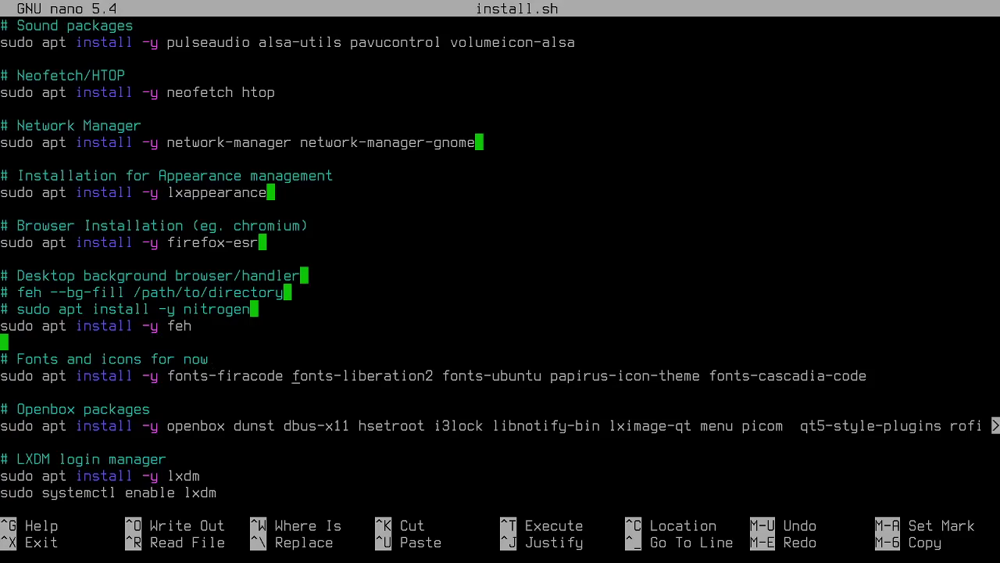
key(Right)
key(Right)
key(Right)
key(Right)
key(Right)
key(Right)
key(Right)
key(Right)
key(Right)
key(Right)
key(Right)
key(Right)
key(Right)
key(Right)
key(Down)
key(Down)
key(Left)
key(Left)
key(Left)
key(Left)
key(Left)
key(Left)
key(Left)
key(Left)
key(Left)
key(Left)
key(Left)
key(Left)
key(Left)
key(Left)
key(Left)
key(Left)
key(Left)
key(Left)
key(Left)
key(Left)
key(Left)
key(Left)
key(Right)
key(Right)
key(Right)
key(Right)
key(Right)
key(Right)
key(Right)
key(Right)
key(Right)
key(Right)
key(Right)
key(Right)
key(Right)
key(Right)
key(Right)
key(Right)
key(Right)
key(Right)
key(Right)
key(Right)
key(Right)
key(Right)
key(Right)
key(Right)
key(Right)
key(Right)
key(Right)
key(Right)
key(Right)
key(Right)
key(Right)
key(Right)
key(Right)
key(Right)
key(Right)
key(Right)
key(Right)
key(Right)
key(Right)
key(Right)
key(Right)
key(Right)
key(Right)
key(Right)
key(Right)
key(Right)
key(Right)
key(Right)
key(Right)
key(Right)
key(Right)
key(Right)
key(Right)
key(Right)
key(Right)
key(Right)
key(Right)
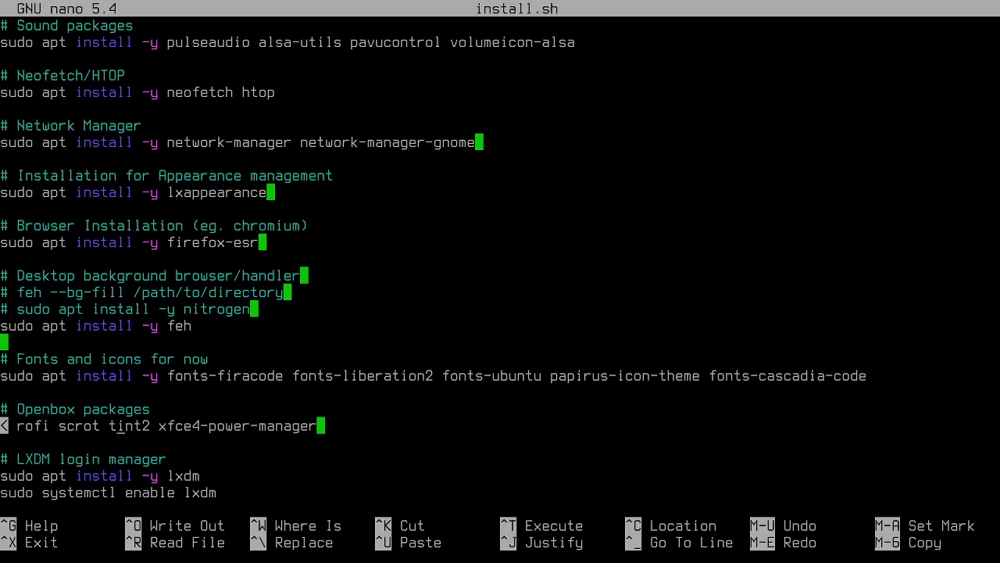
key(Right)
key(Right)
key(Right)
key(Right)
key(Right)
key(Right)
key(Right)
key(Right)
key(Right)
key(Down)
key(Down)
key(Down)
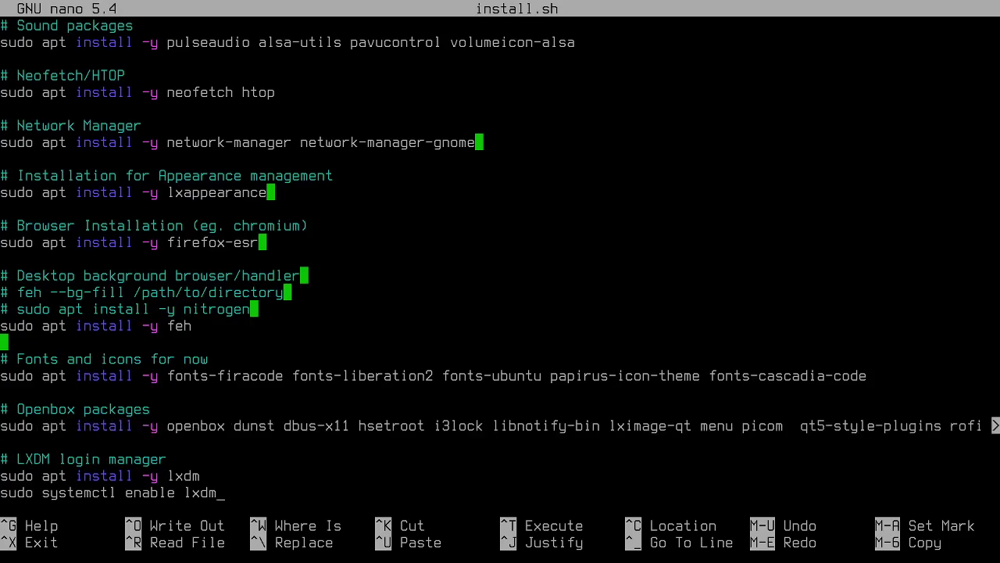
key(Down)
key(Down)
key(Down)
key(Down)
key(Down)
key(Down)
key(Down)
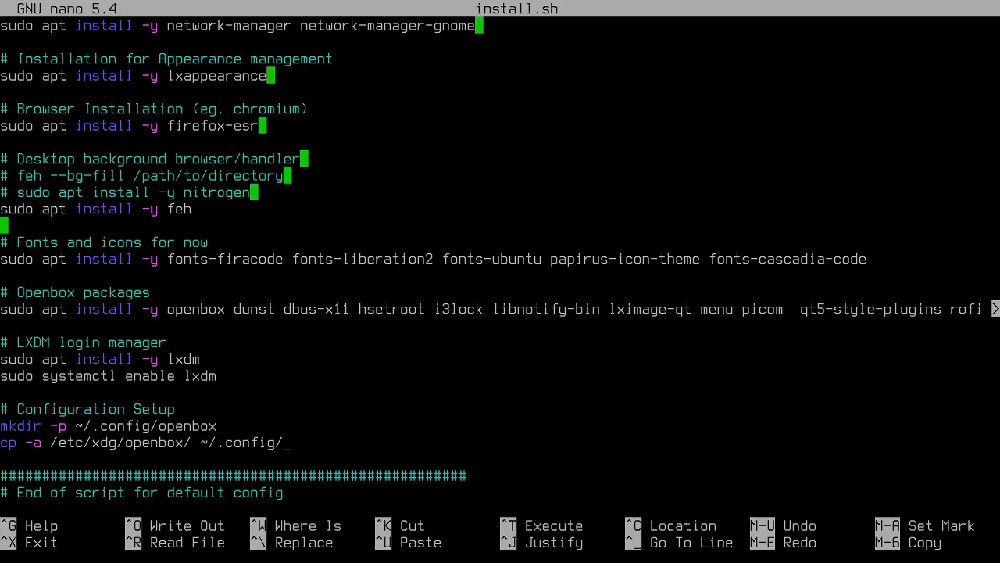
key(Down)
key(Down)
key(Down)
key(Down)
key(Down)
key(Down)
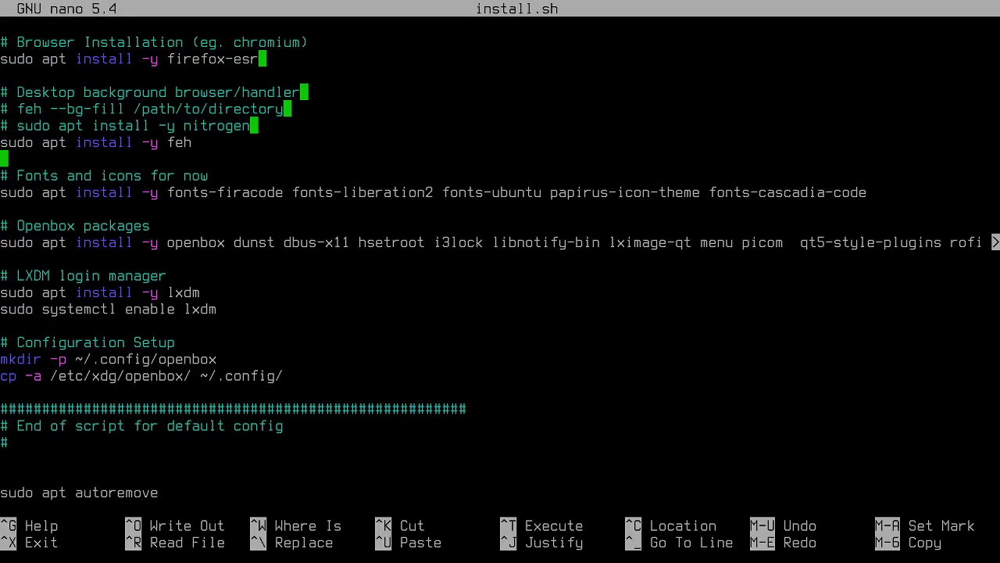
- Write install.sh under its own name, cancel the stray search, and exit nano
key(ctrl+o)
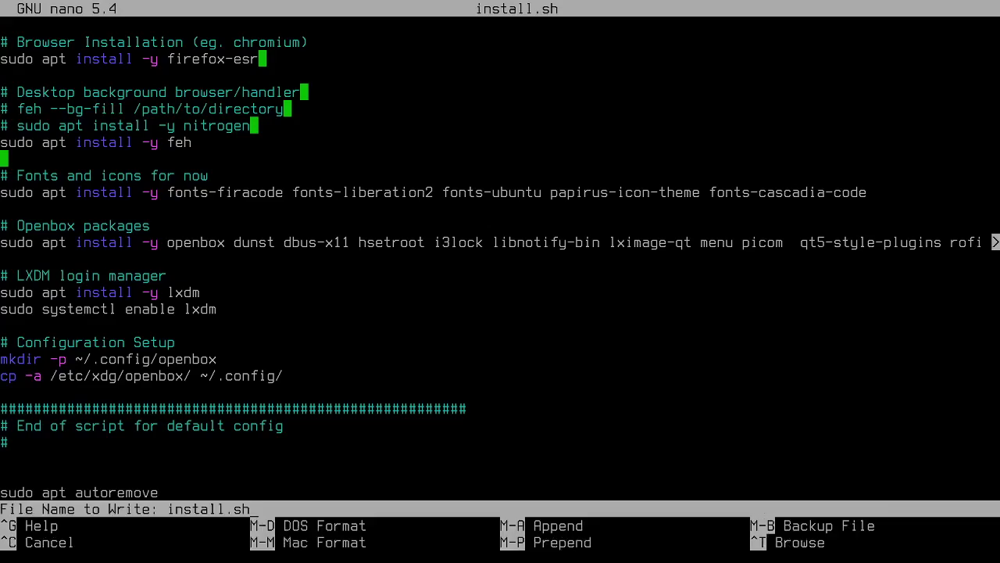
key(Return)
key(ctrl+q)
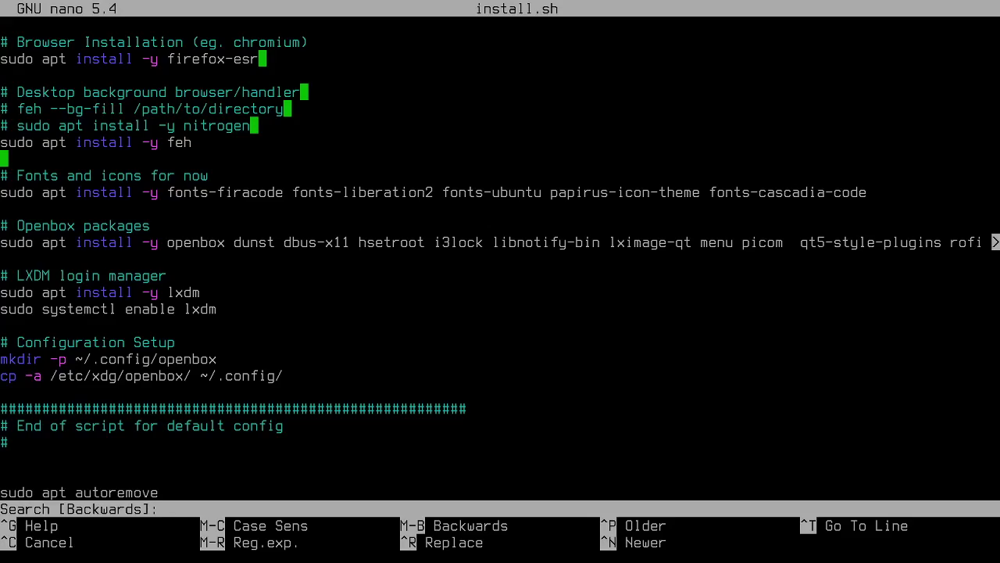
key(ctrl+c)
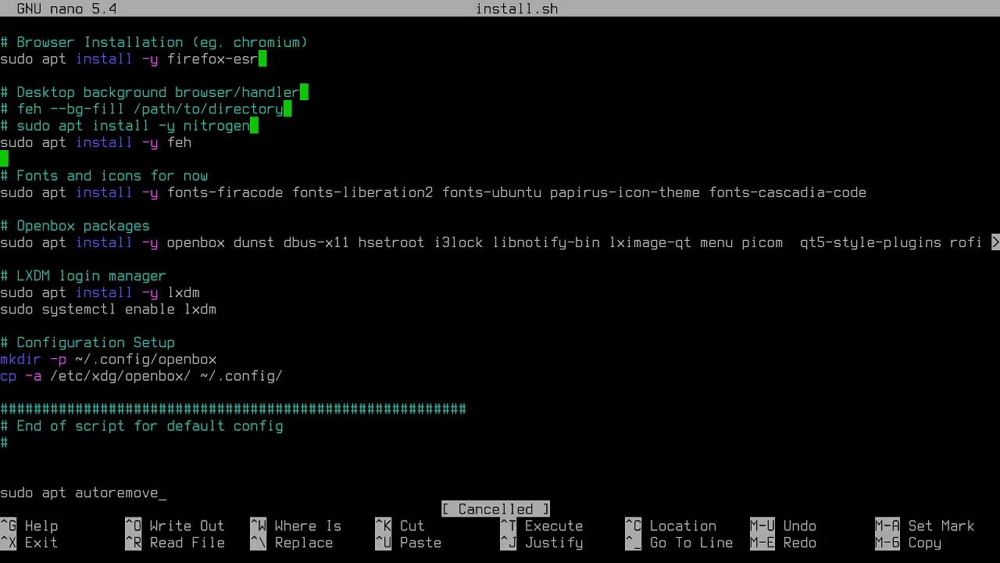
key(ctrl+x)
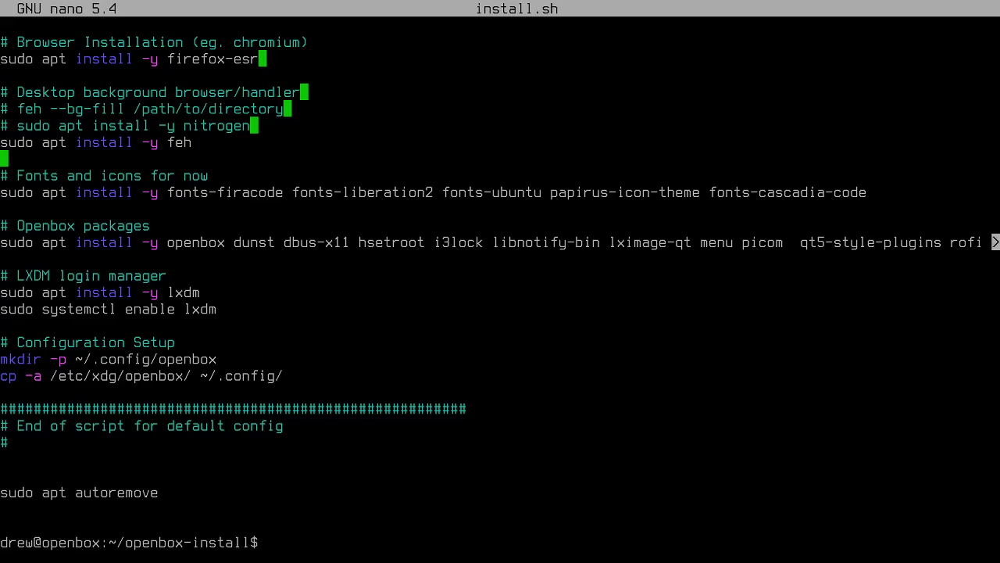
- Clear the console and run ./install.sh until it prints 'You can now reboot! Thanks you.'
key(ctrl+l)
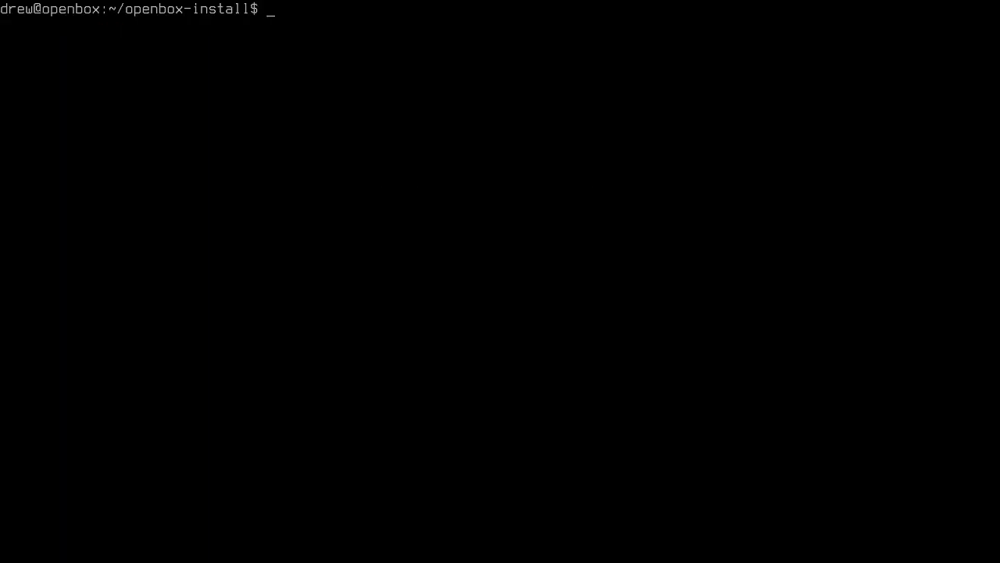
text(./ins)
key(Tab)
key(Return)
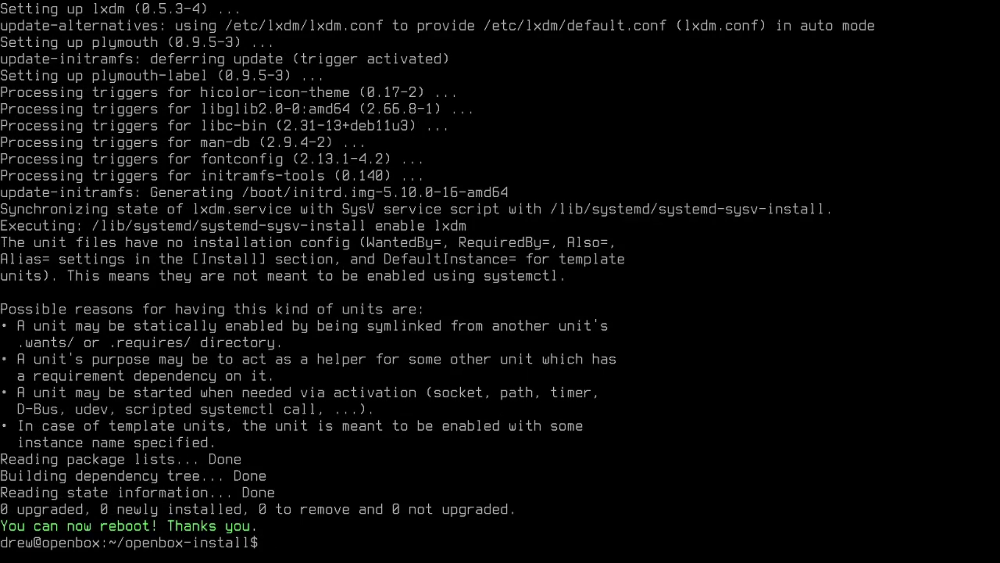
- Reboot with sudo reboot and boot Debian immediately from the GRUB menu
text(sudo reboot)
key(Return)
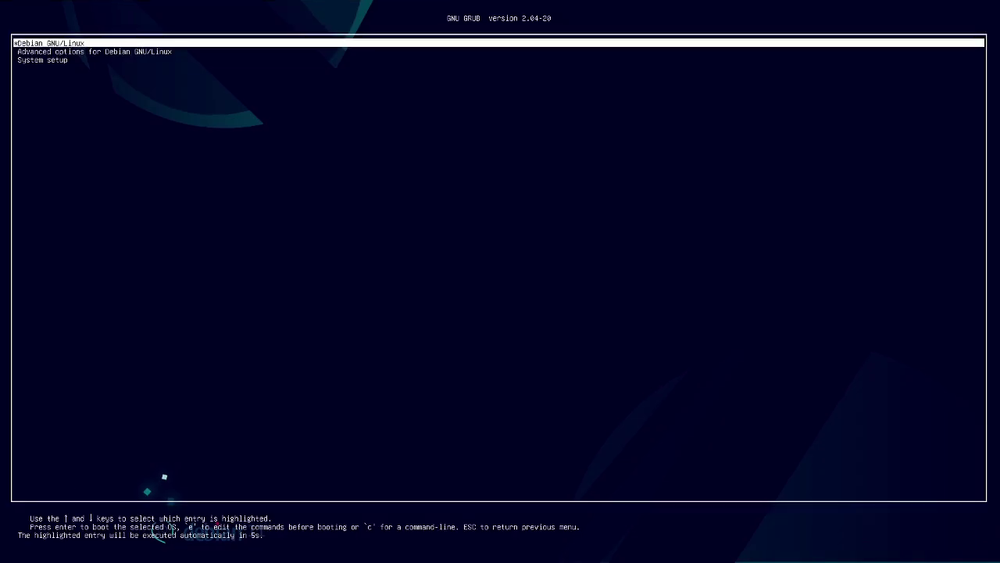
key(Return)
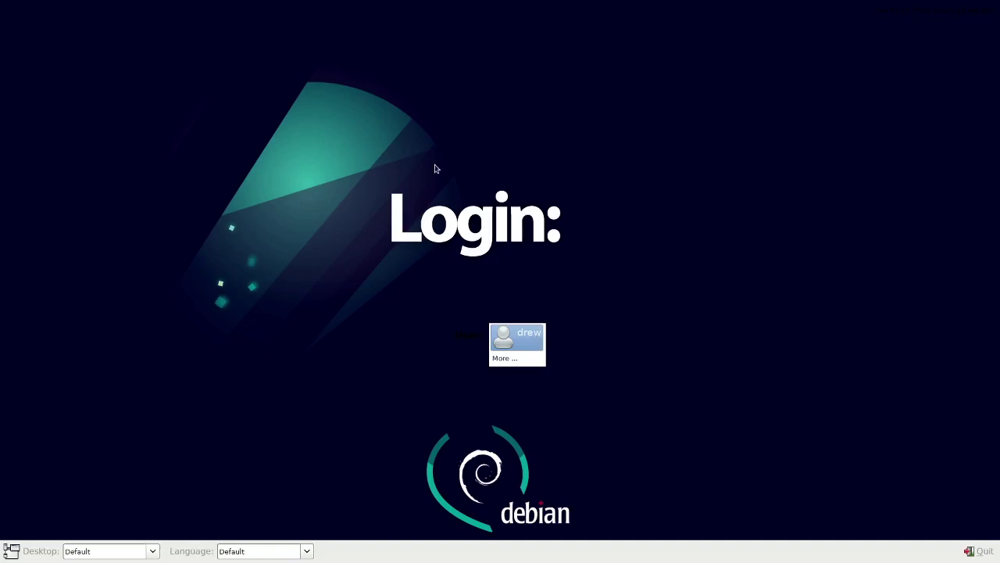
- Choose the Openbox session on the login screen and select the user account to log in
click(154, 551)
click(135, 536)
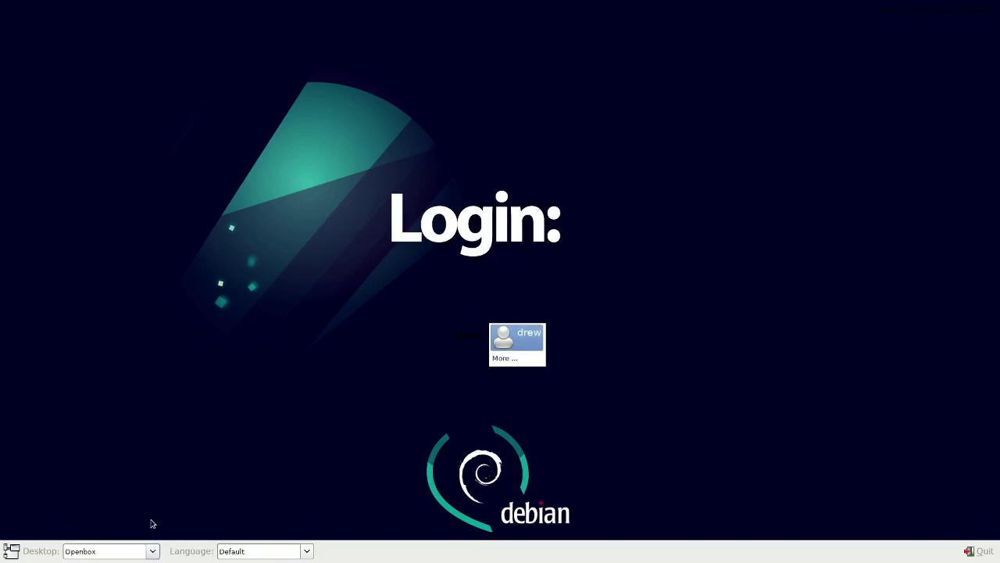
click(513, 342)
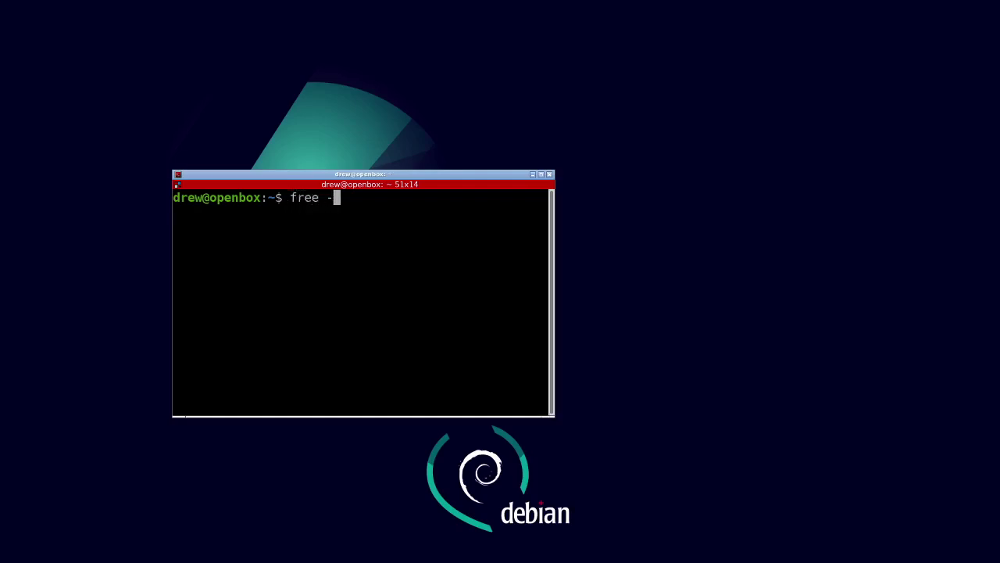
- Show memory usage with free -h (330Mi used) and enlarge the terminal window
text(h)
key(Return)
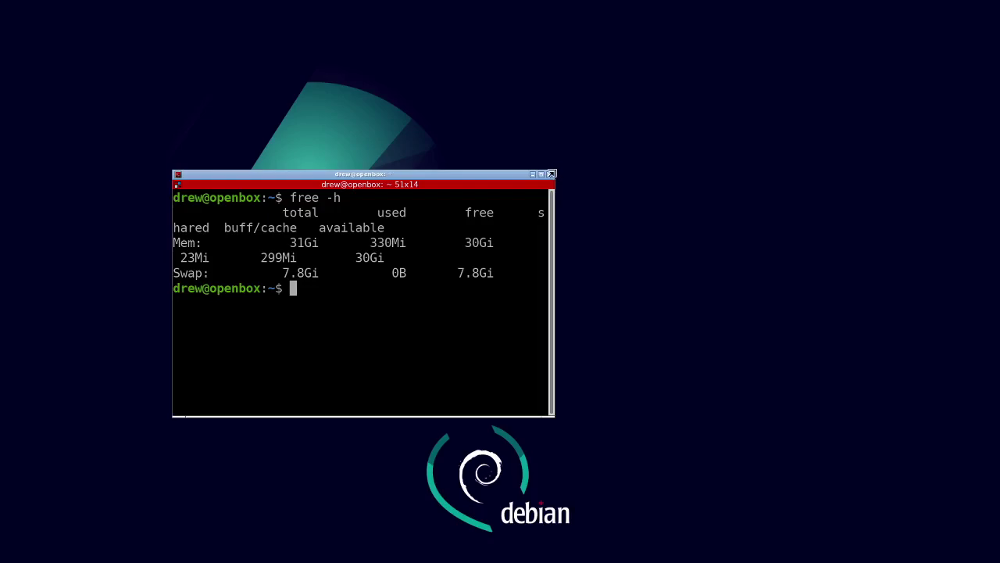
drag(553, 170, 850, 134)
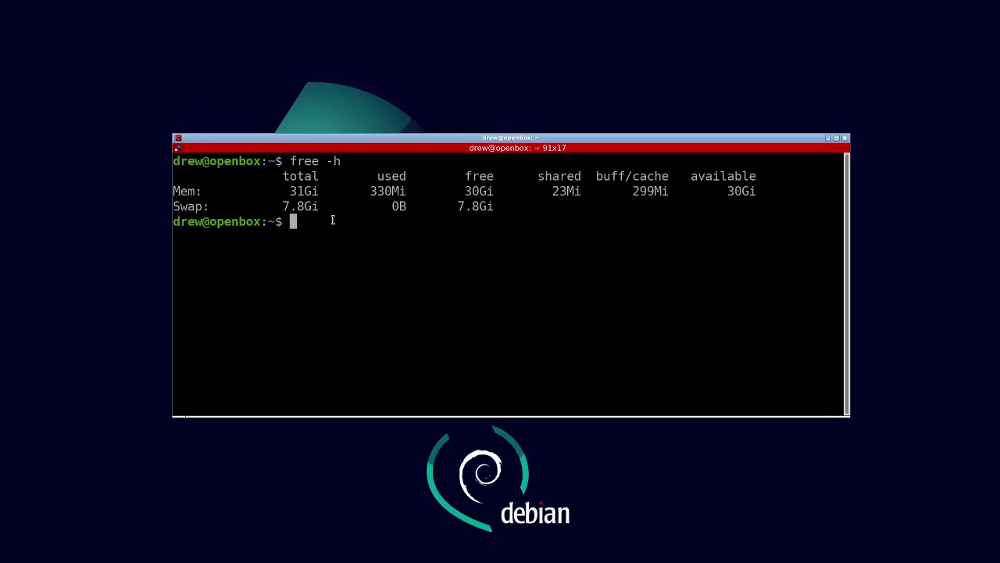
- Run neofetch to display Openbox, Clearlooks and memory system information
text(neofetch)
key(Return)
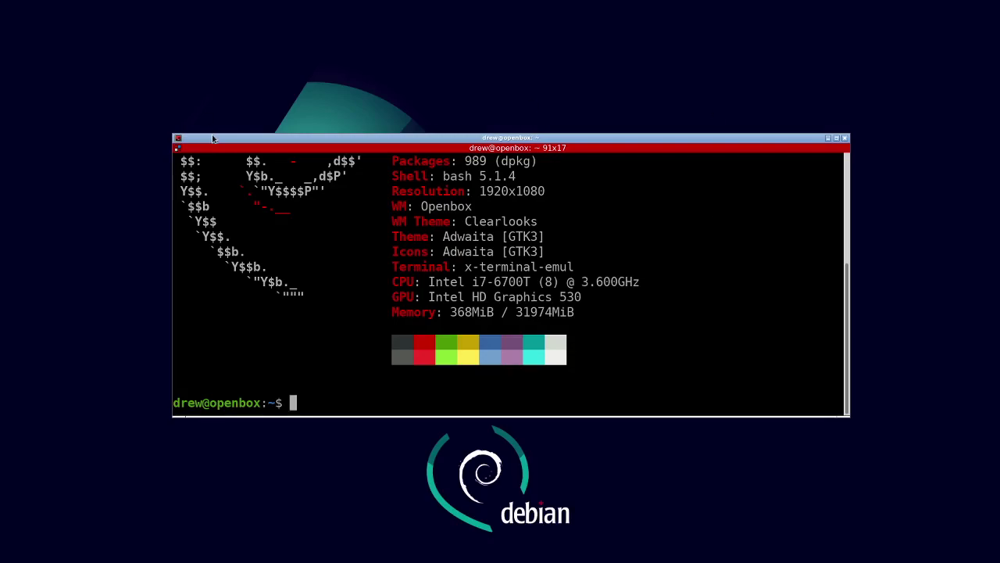
right_click(289, 290)
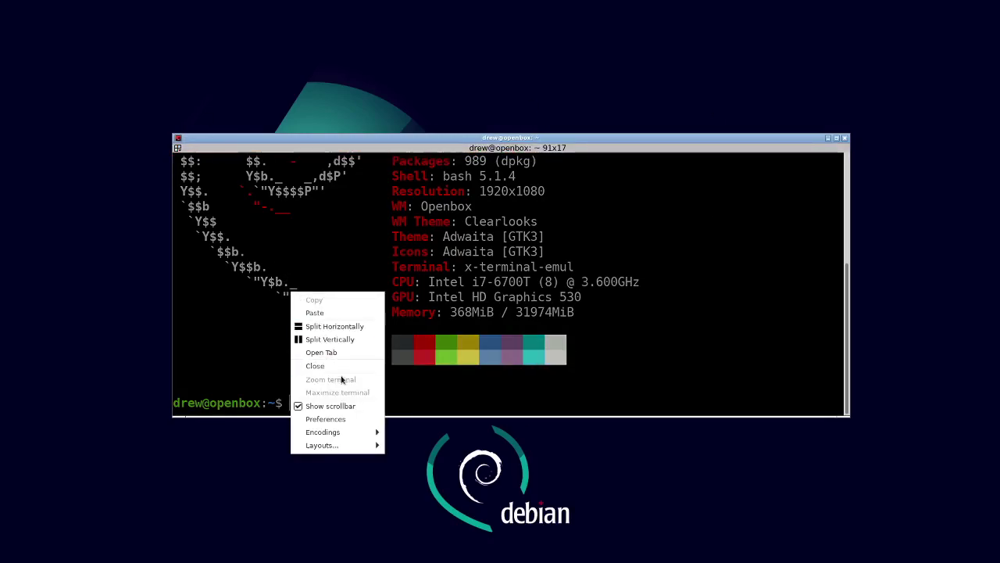
click(341, 421)
drag(334, 182, 487, 61)
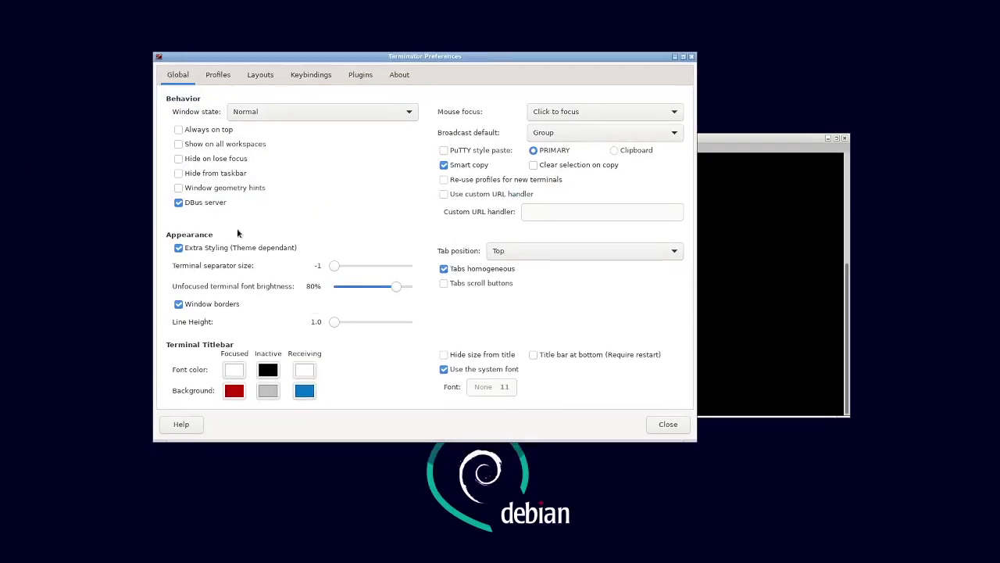
click(219, 76)
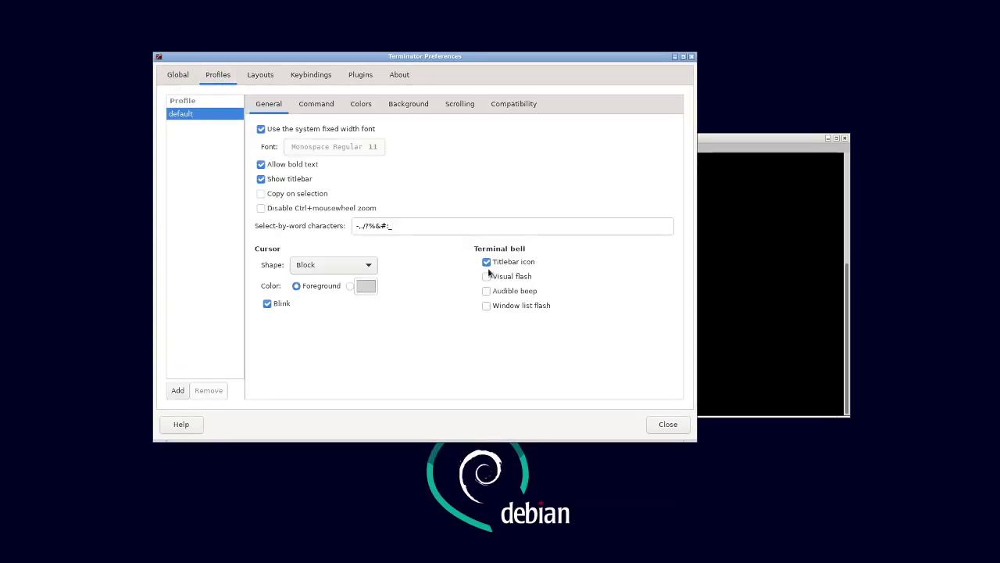
click(260, 180)
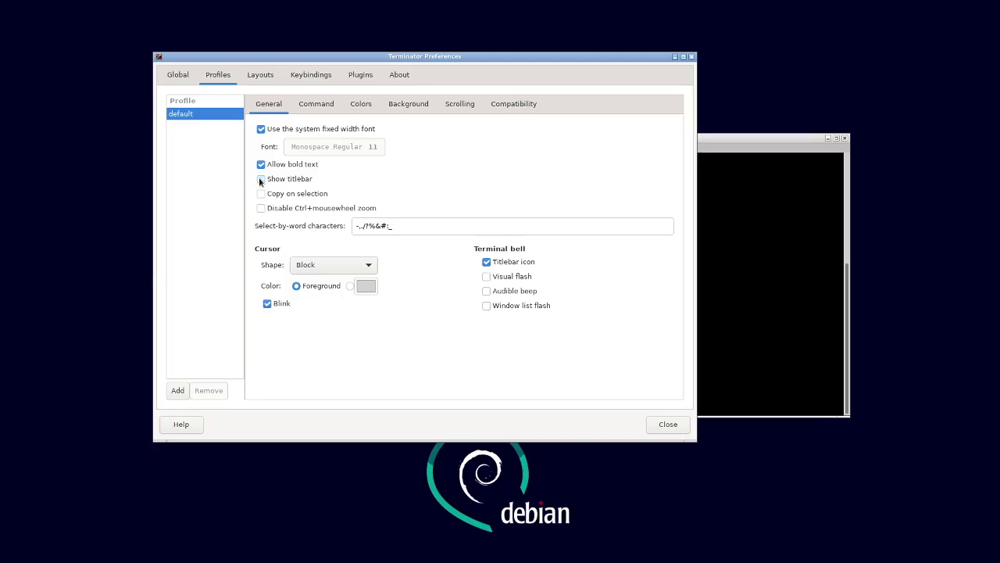
click(324, 266)
click(317, 282)
- Turn the profile's scrollbar off in the Scrolling settings
click(456, 105)
click(346, 132)
click(343, 145)
click(268, 104)
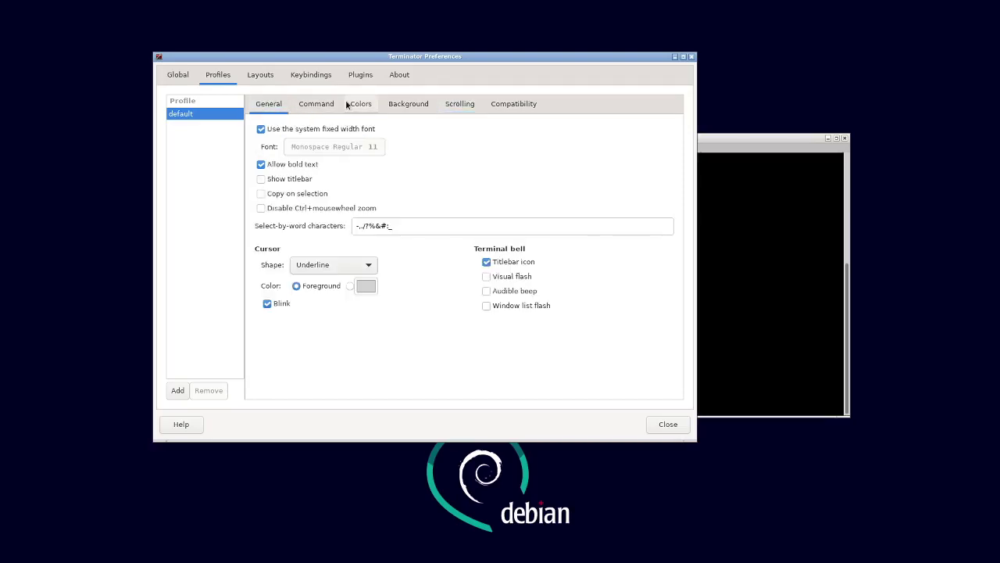
- Replace the system font with Cascadia Code Light at size 14 and close Preferences
click(260, 129)
click(302, 147)
text(casc)
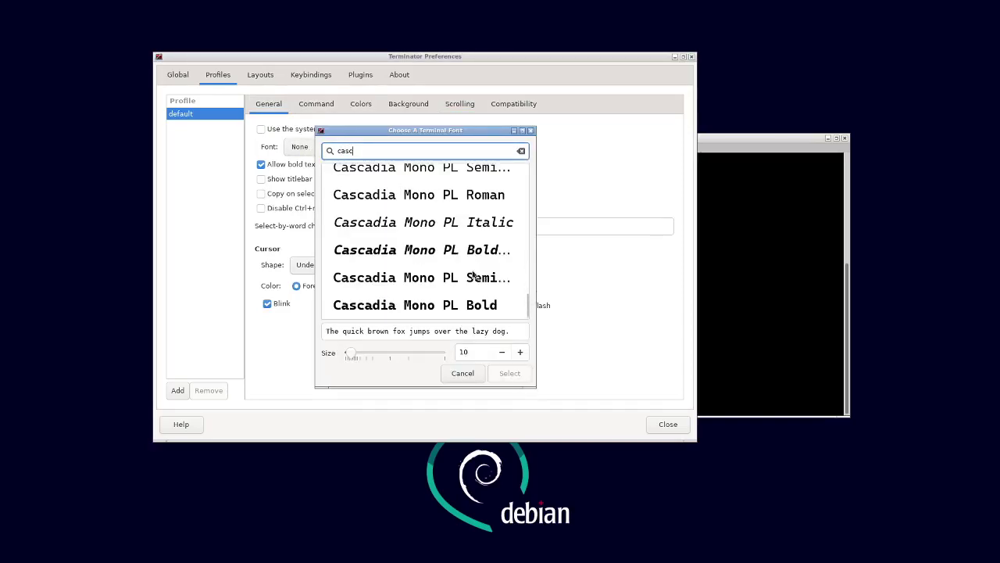
scroll(475, 270, up, 5)
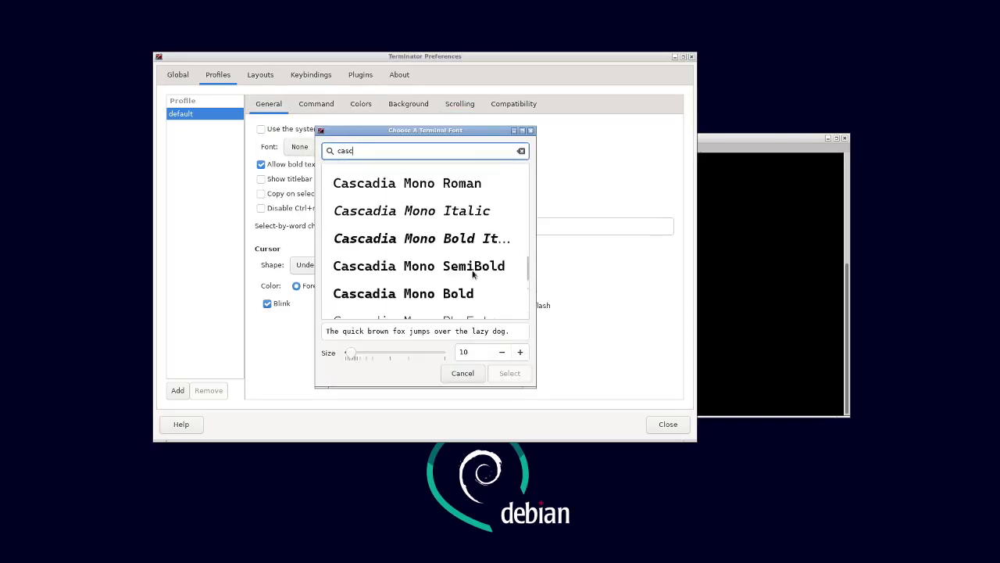
text(c cod)
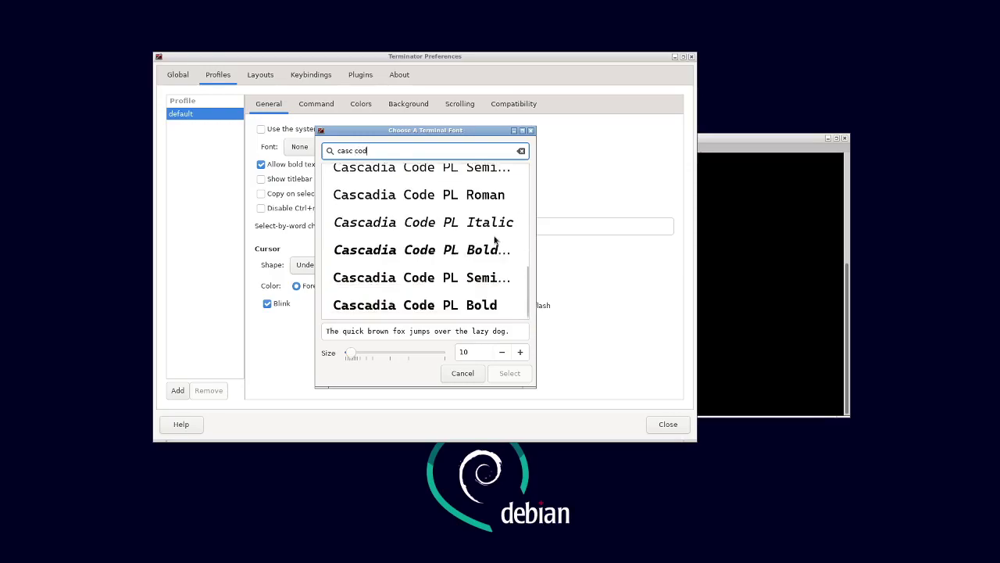
scroll(493, 244, up, 3)
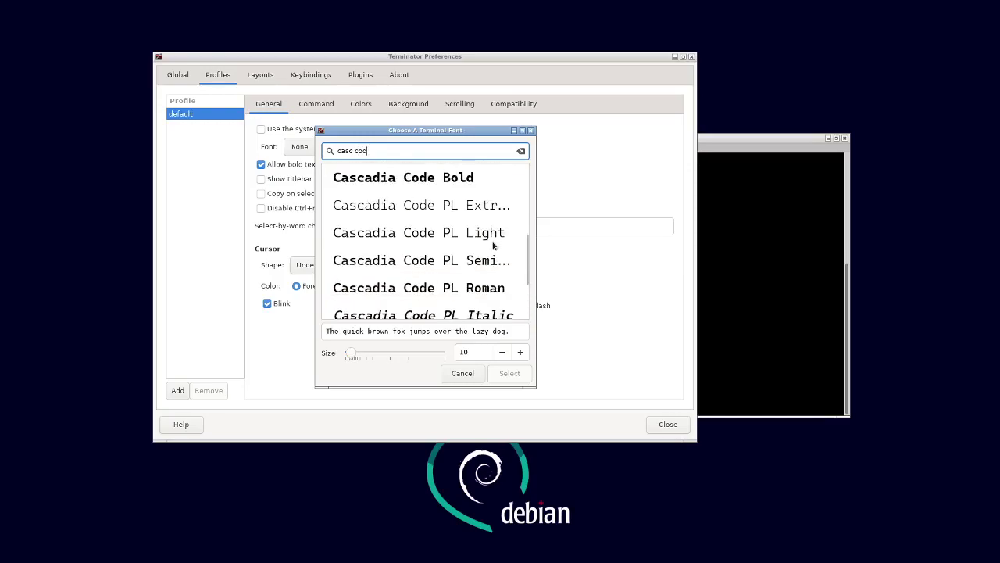
text(re)
key(BackSpace)
key(BackSpace)
key(BackSpace)
key(BackSpace)
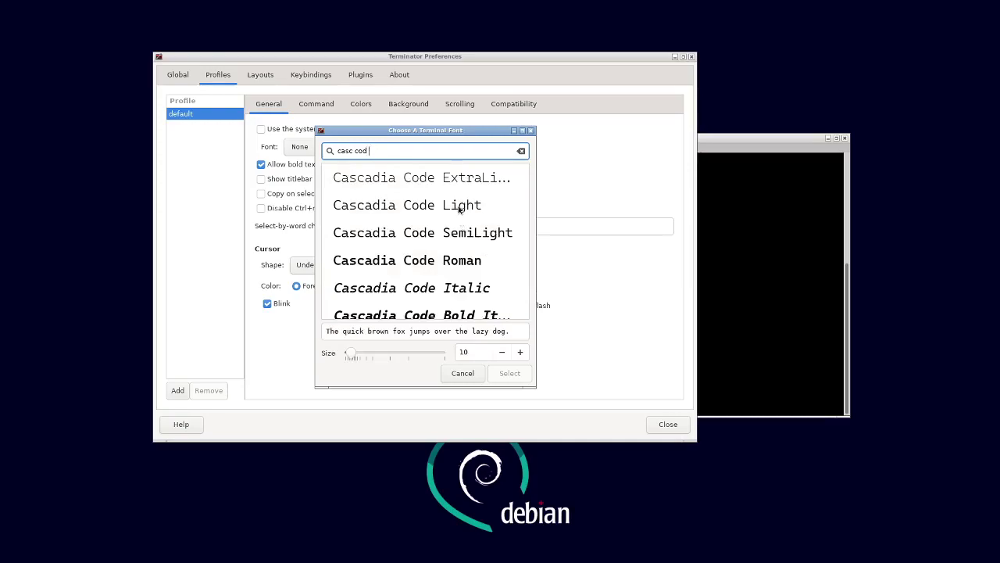
click(459, 208)
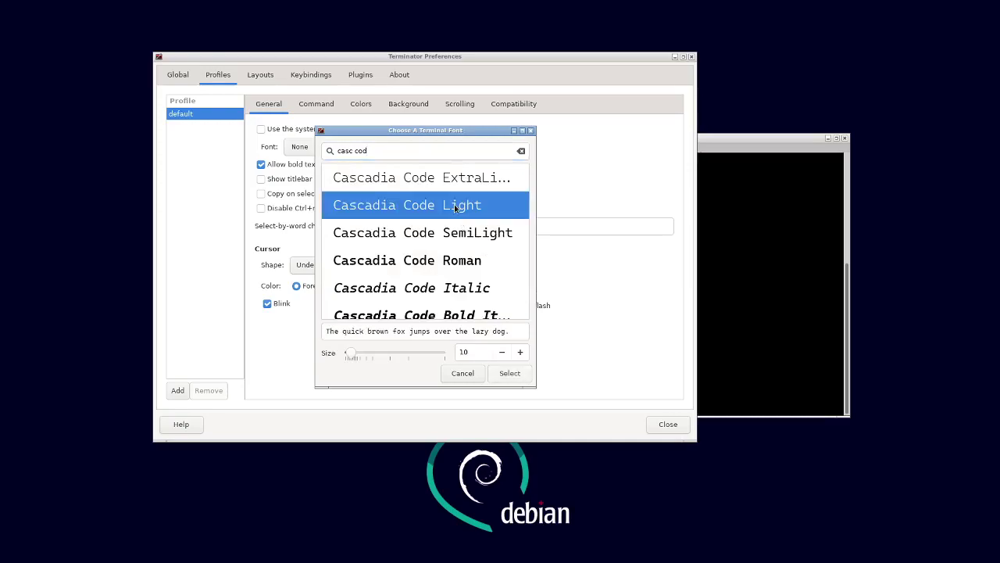
click(520, 352)
click(520, 352)
click(520, 352)
click(521, 352)
click(509, 373)
click(682, 429)
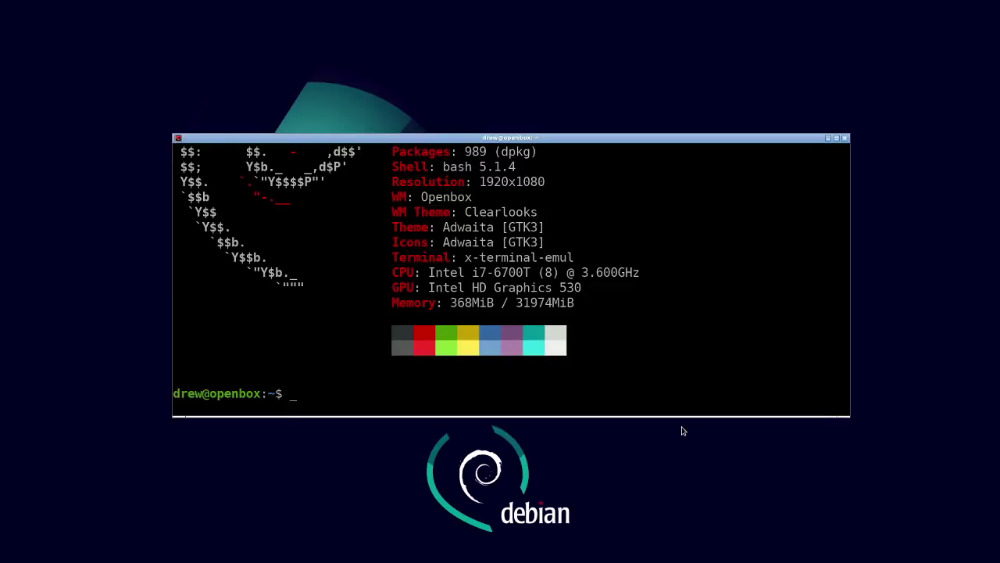
- List the home folder with ls, then close the terminal window
text(ls)
key(Return)
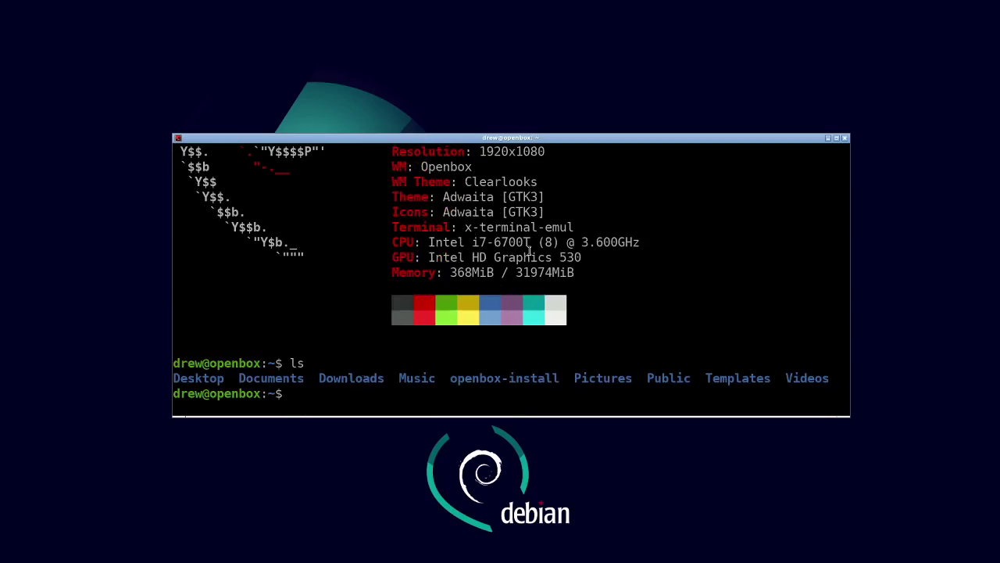
click(845, 138)
- Bring up the Openbox desktop root menu and browse toward Web browser
right_click(503, 177)
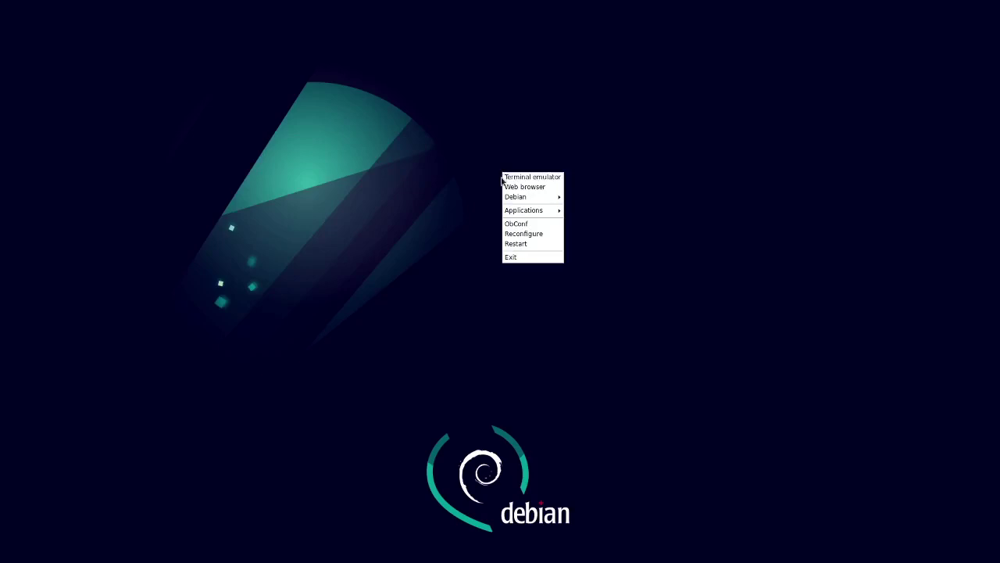
mouse_move(508, 197)
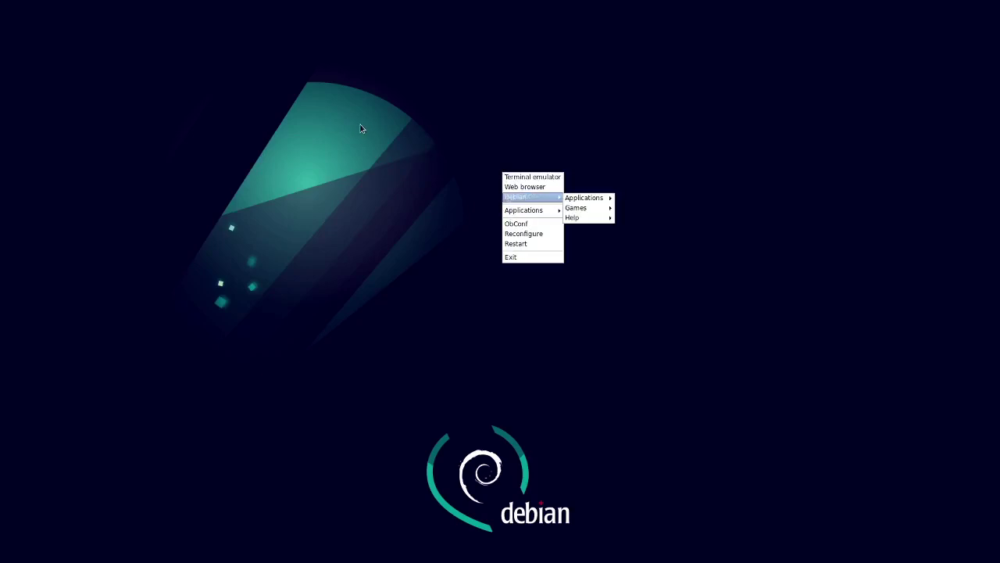
mouse_move(529, 214)
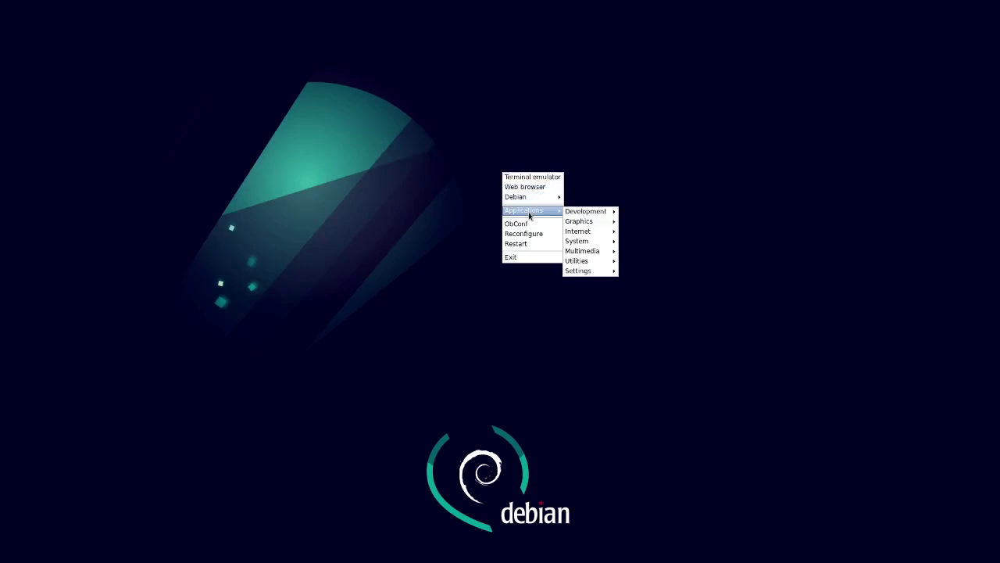
mouse_move(612, 225)
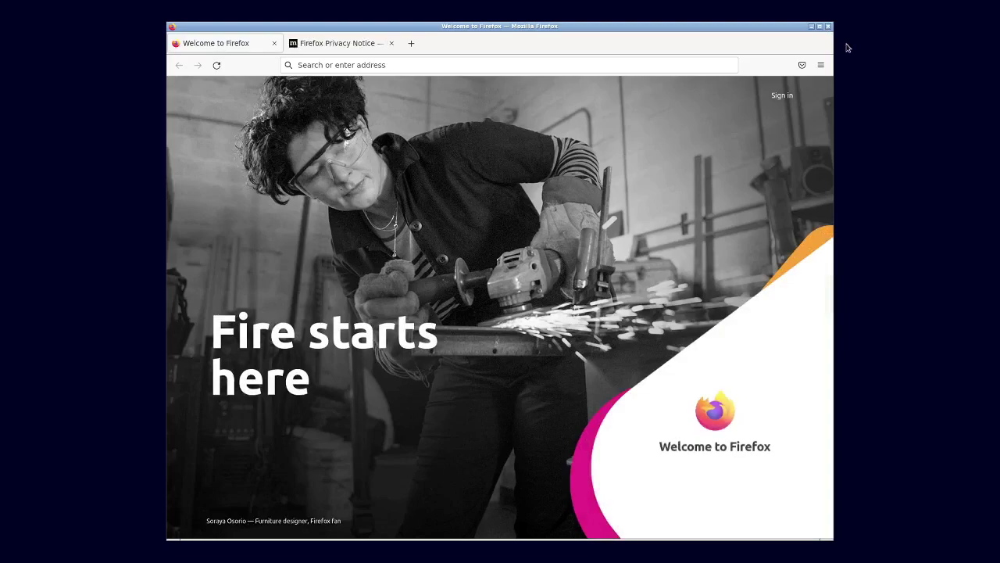
- Reveal Applications > Utilities in the desktop menu, listing File Manager PCManFM, Vim, Terminator, picom, xvkbd
right_click(889, 91)
mouse_move(916, 135)
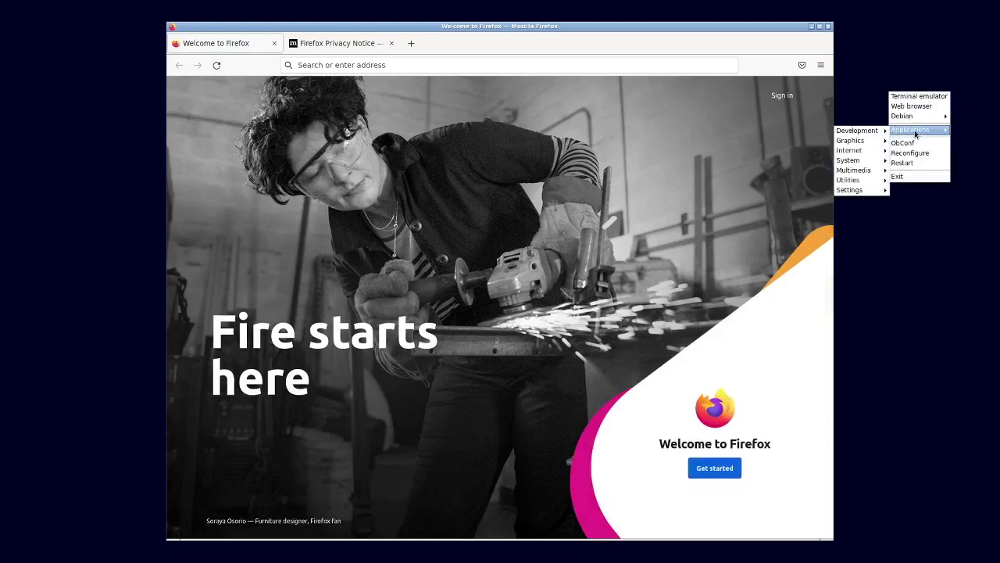
mouse_move(863, 161)
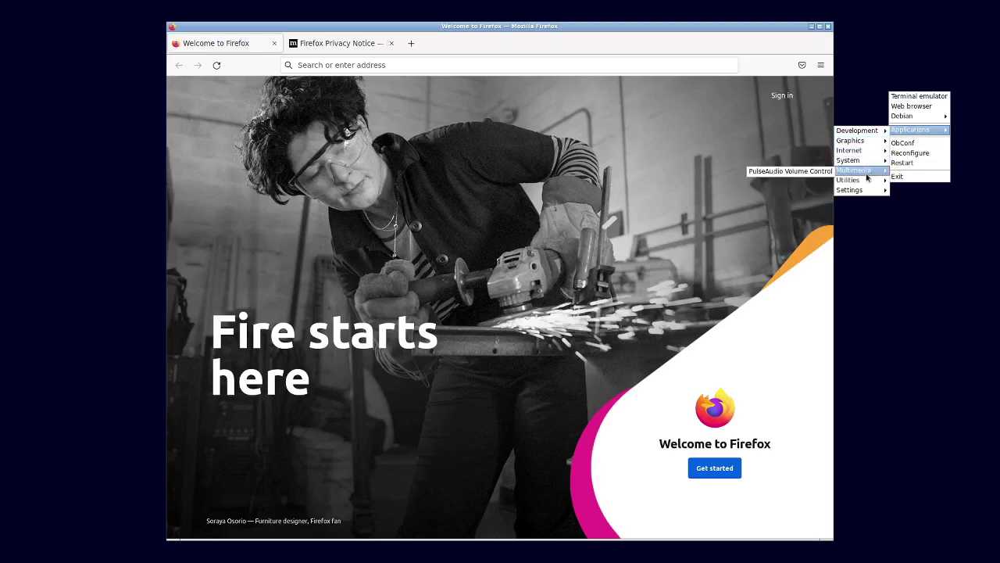
mouse_move(864, 191)
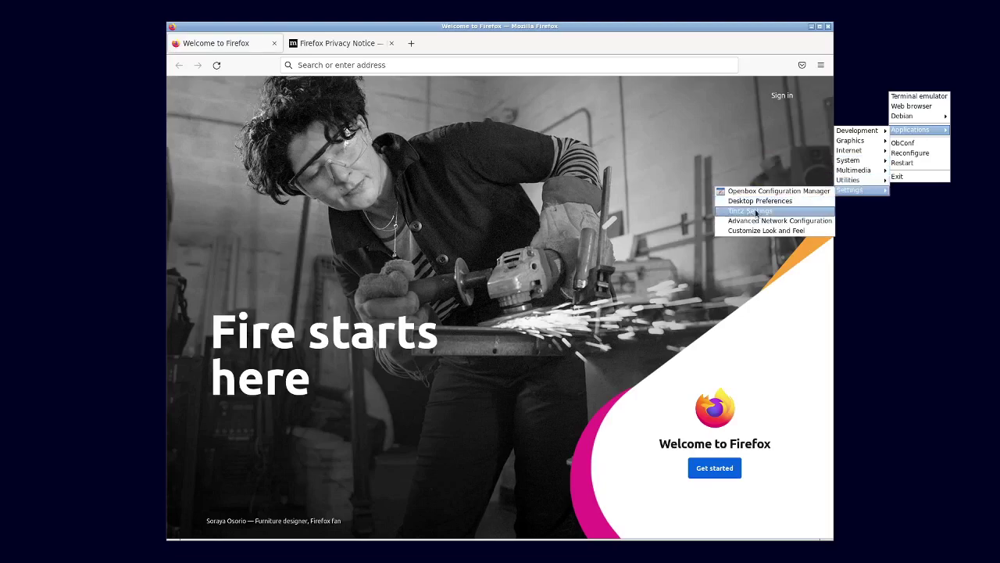
click(900, 247)
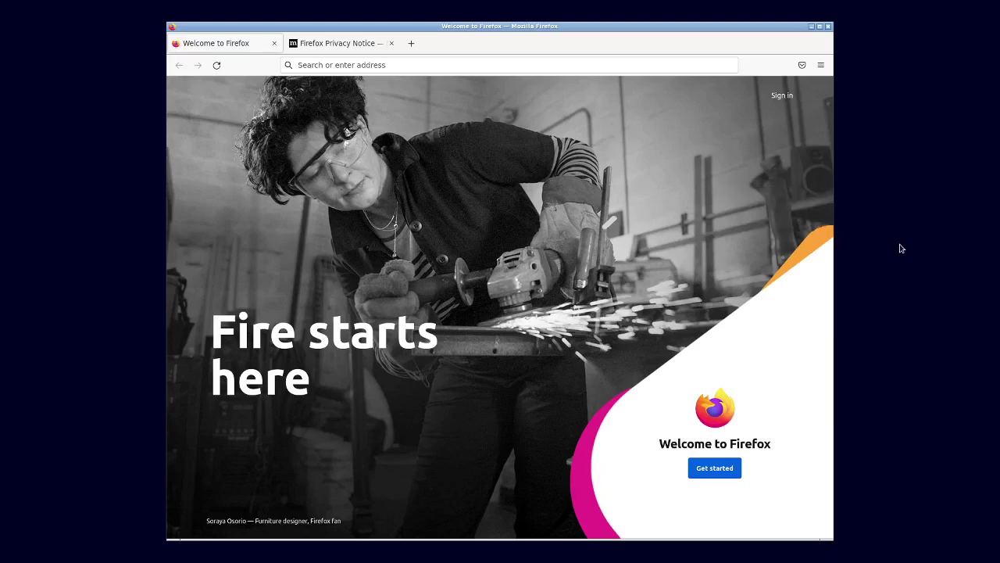
right_click(890, 129)
mouse_move(911, 172)
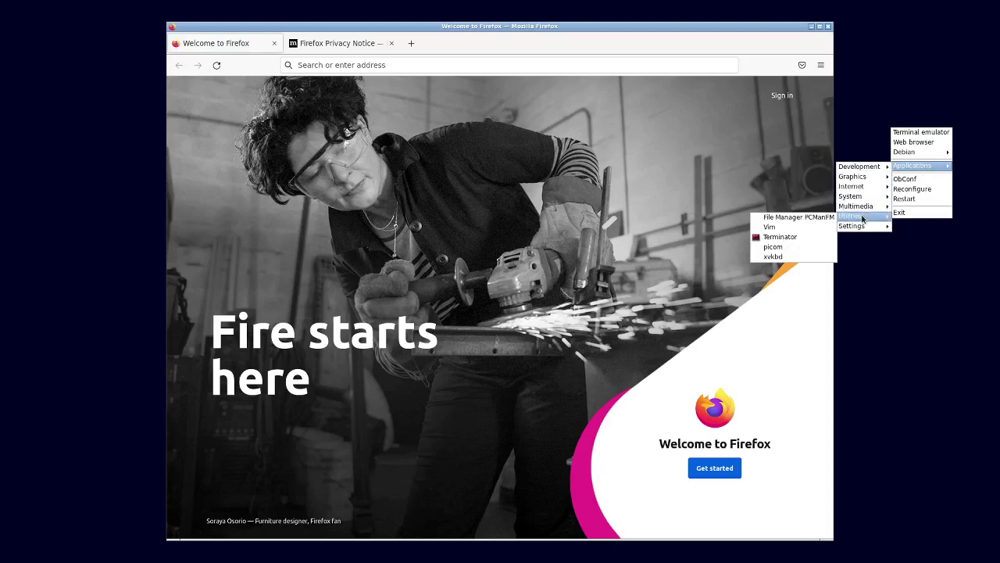
mouse_move(859, 226)
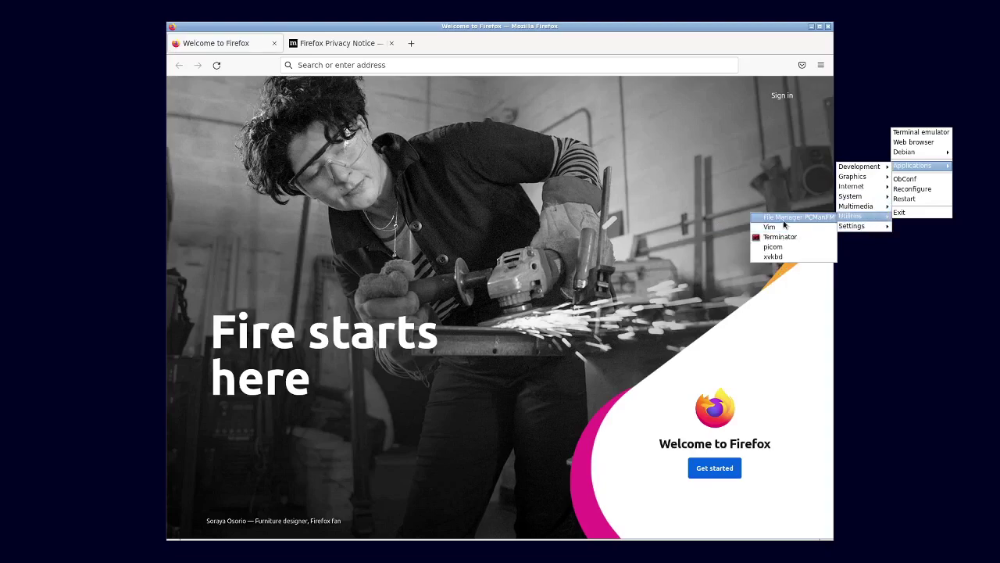
- Launch PCManFM on the home folder, quit Firefox closing all tabs, and enlarge the file manager mid-screen
click(785, 218)
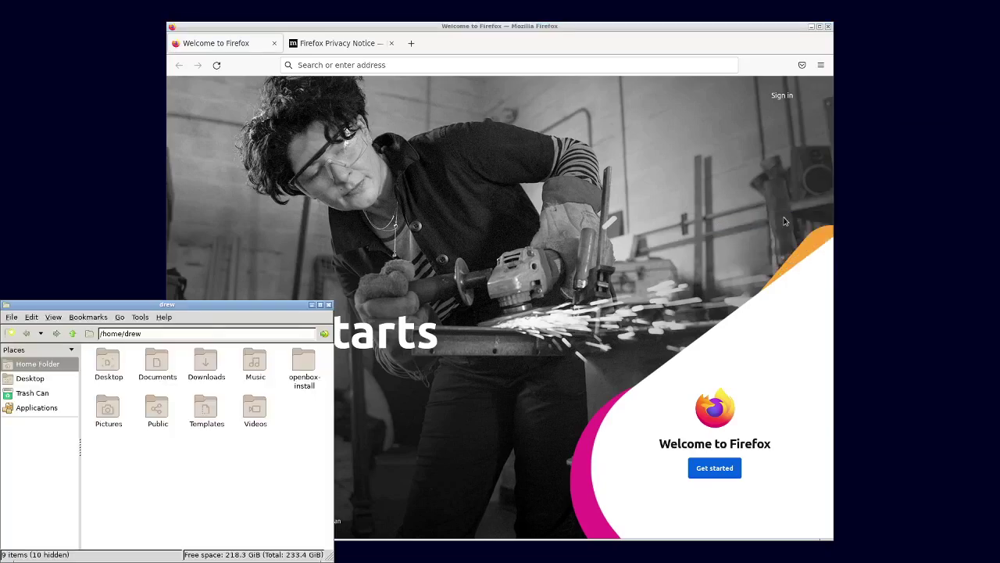
click(828, 26)
click(590, 143)
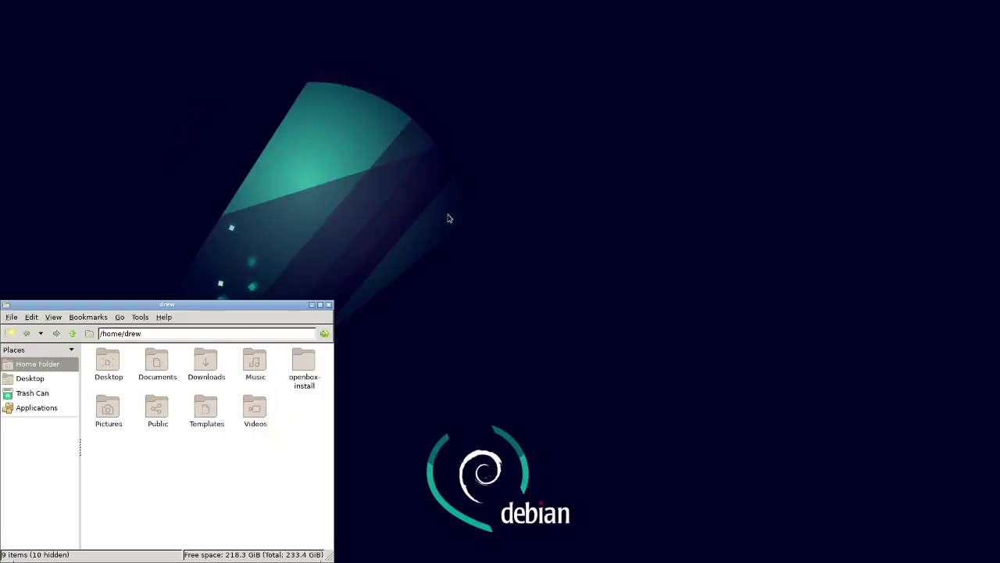
drag(186, 311, 515, 85)
drag(660, 332, 769, 464)
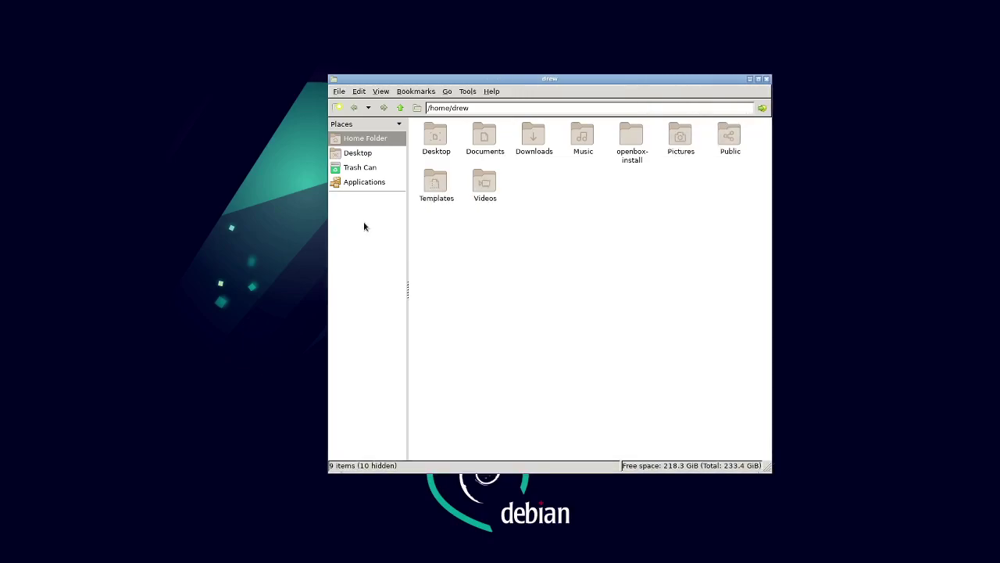
- In PCManFM Preferences, set the default View Mode to Detailed list view
click(358, 93)
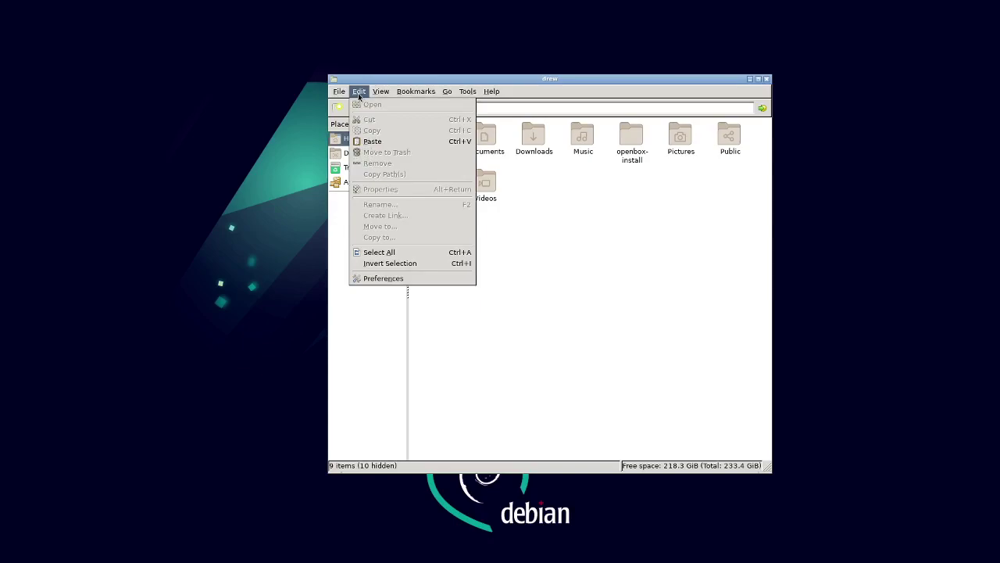
click(378, 279)
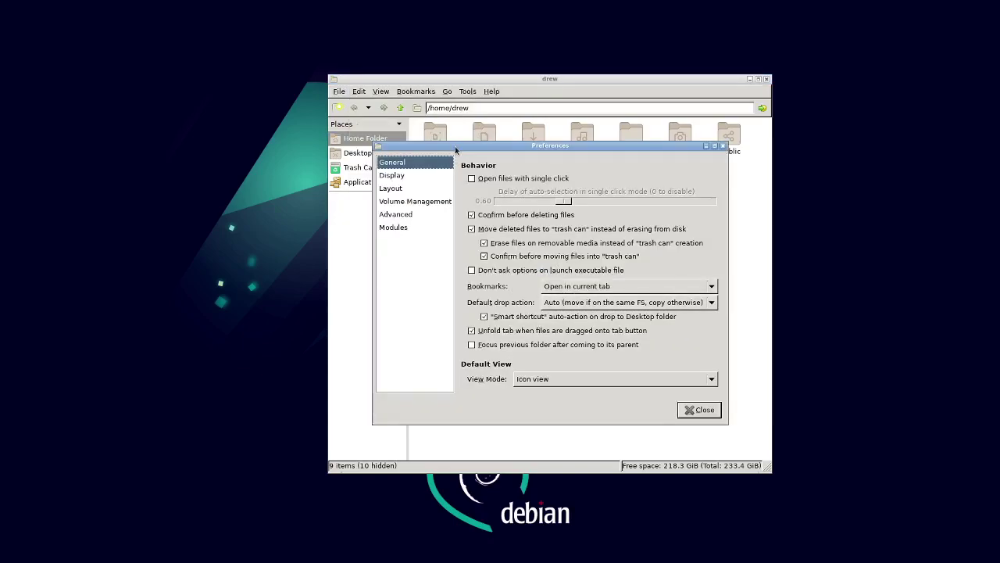
drag(456, 150, 164, 178)
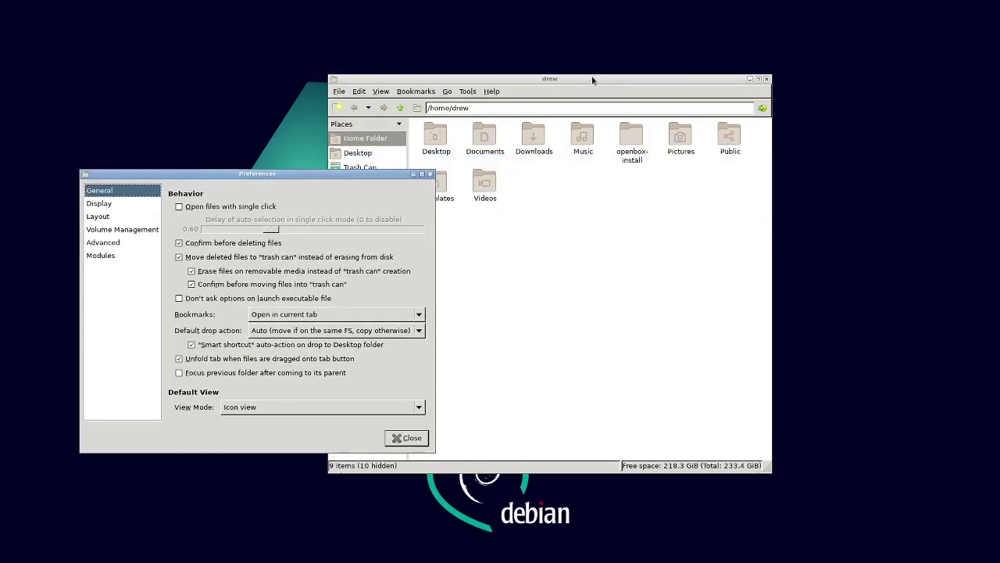
drag(591, 76, 728, 83)
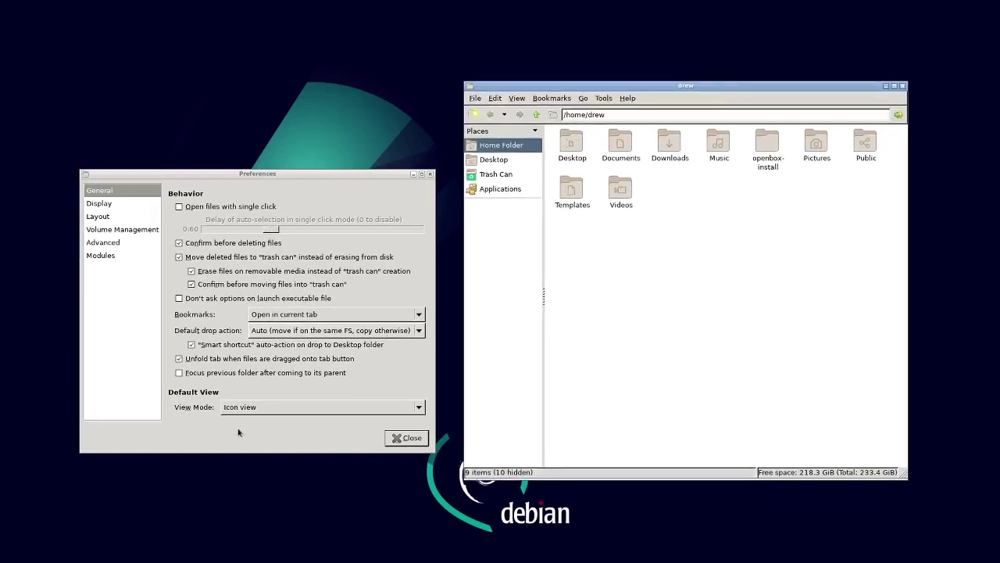
click(253, 408)
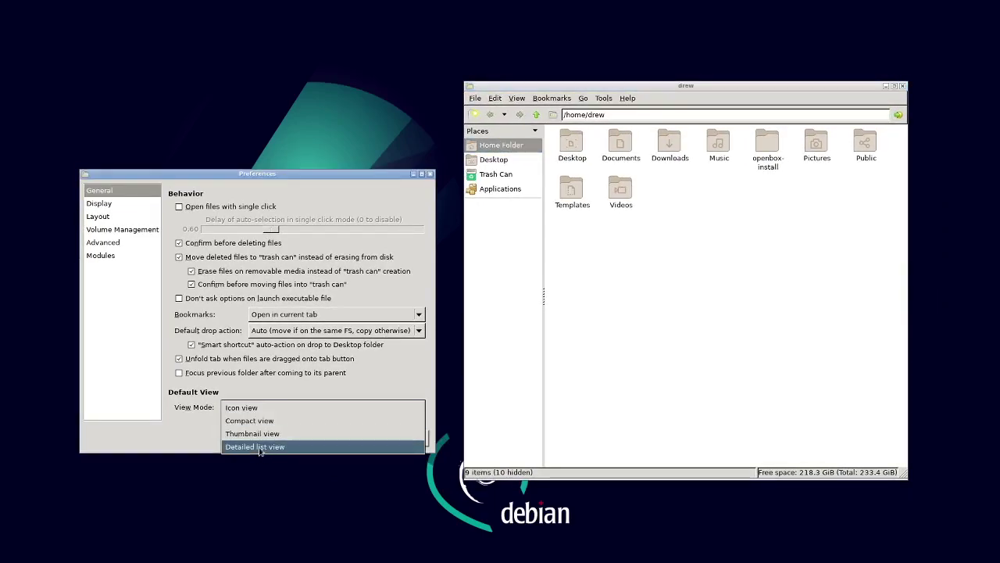
click(260, 448)
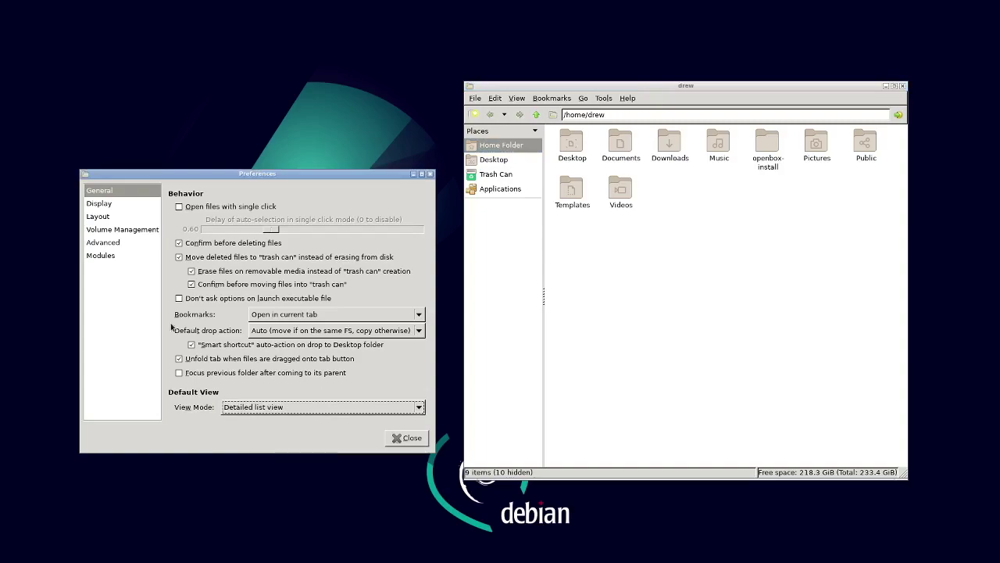
- In Layout, remove Trash Can from Places and add Devices and Network
click(99, 204)
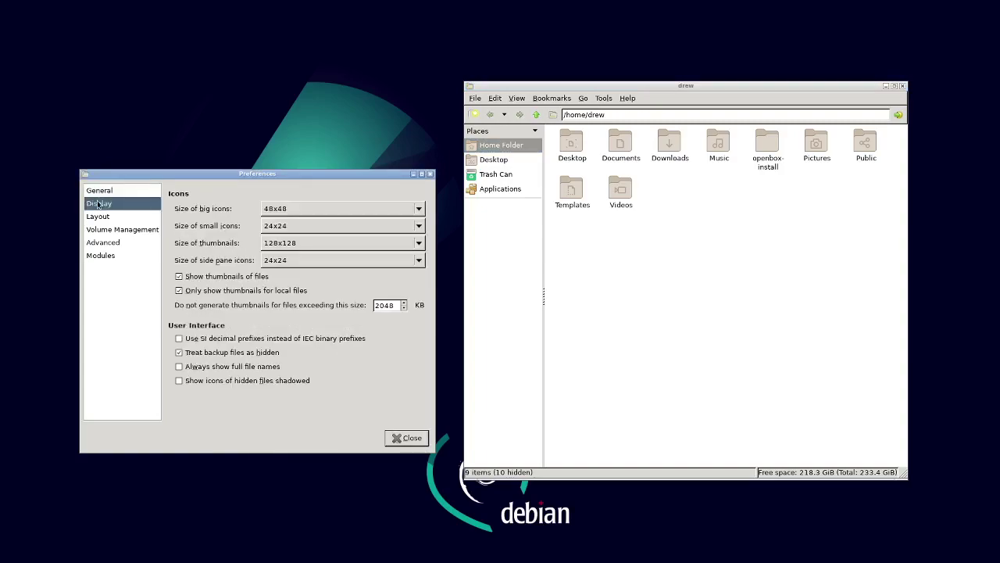
click(99, 215)
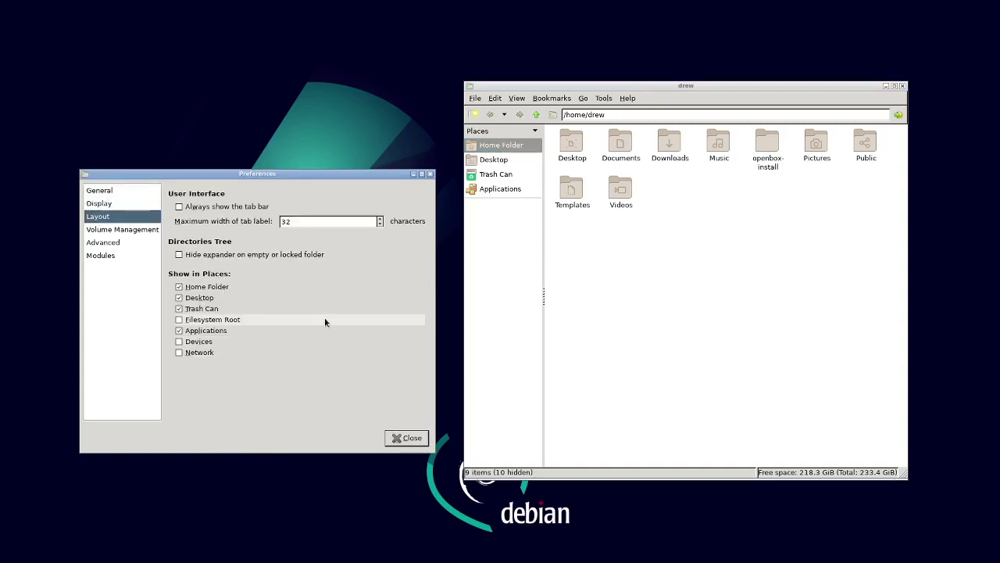
click(179, 309)
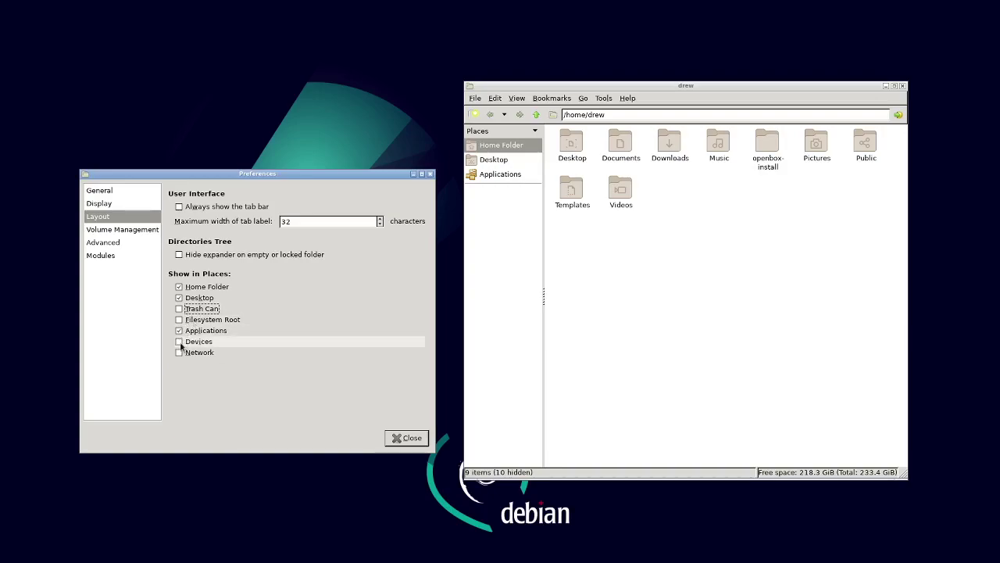
click(179, 341)
click(179, 353)
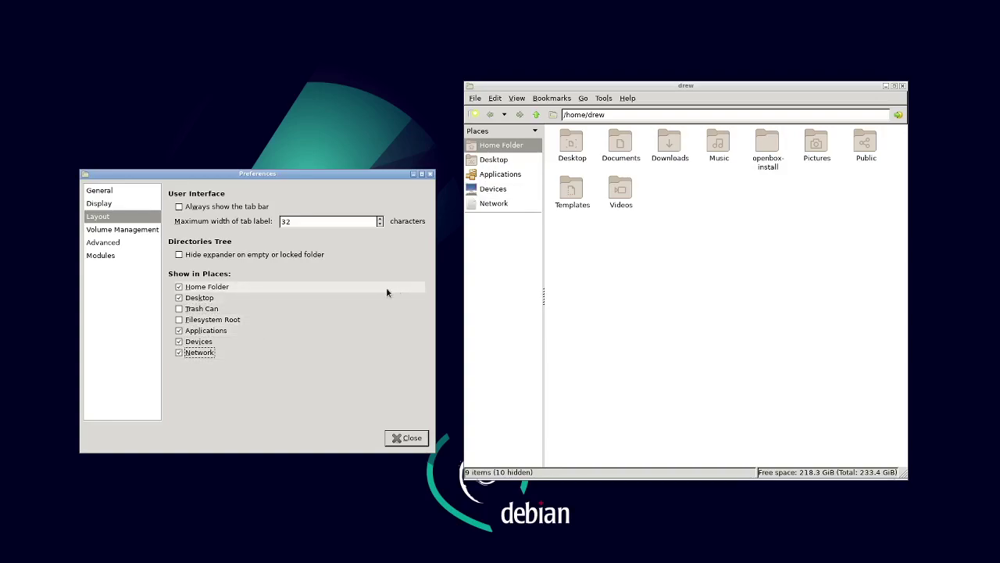
- Close the preferences dialog and show hidden files in the home folder
click(409, 436)
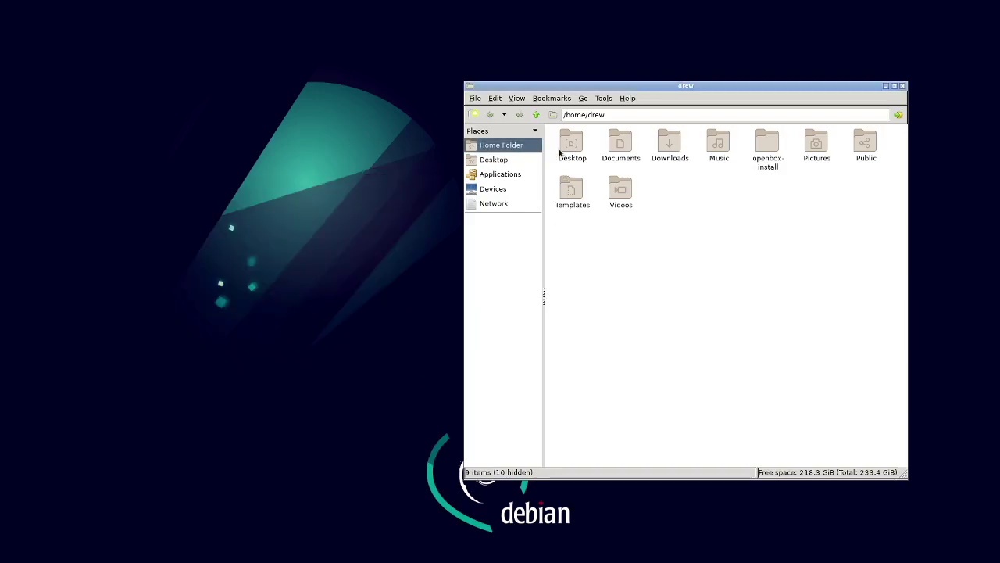
click(517, 99)
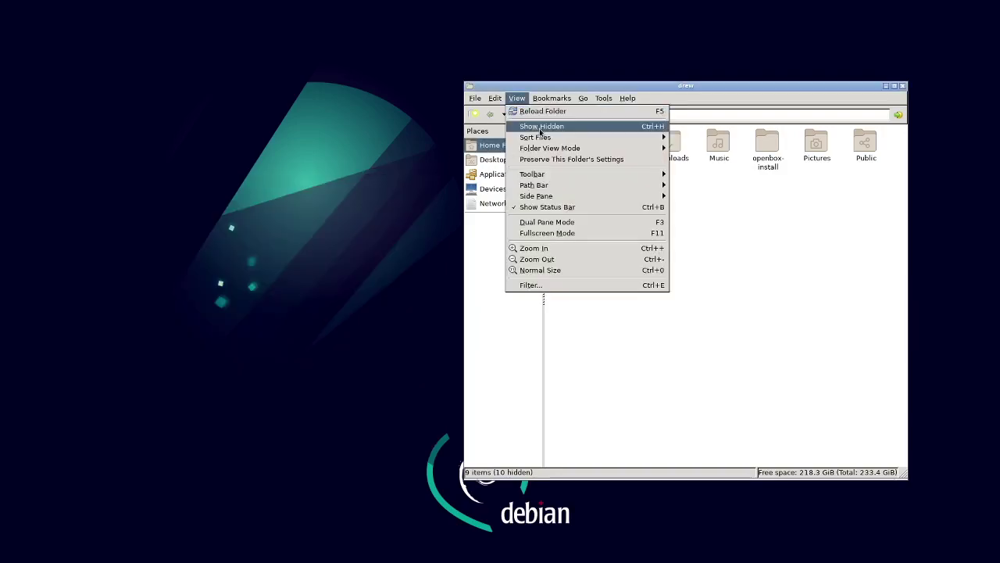
click(539, 126)
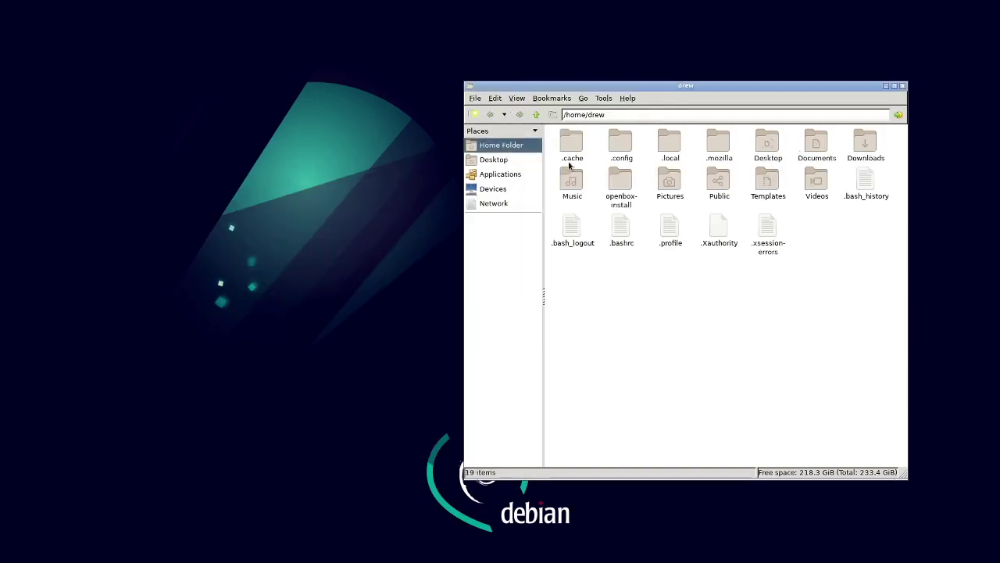
- Bookmark .config, Documents, Downloads, openbox-install and Pictures in Places, moving the window upper left
right_click(618, 147)
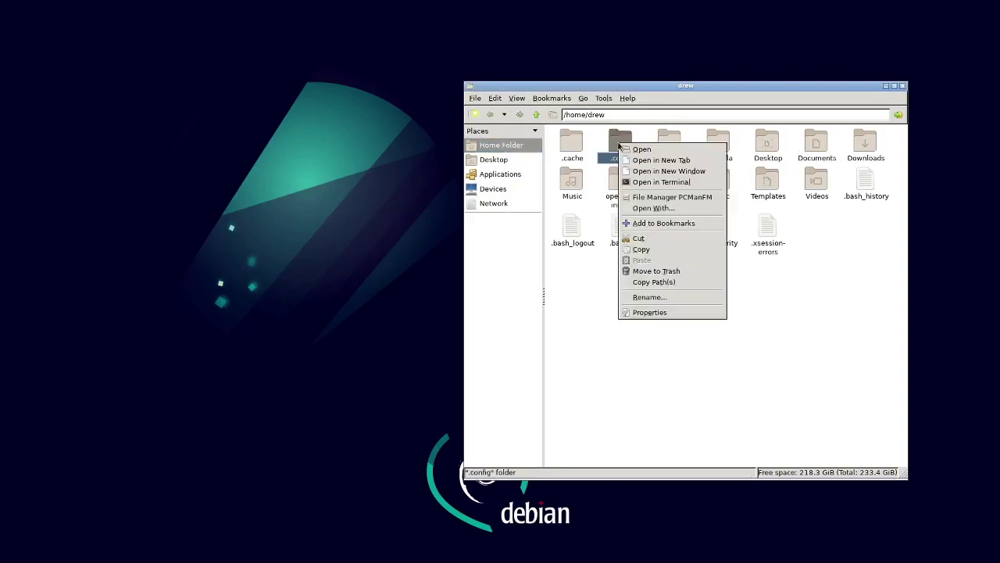
click(672, 223)
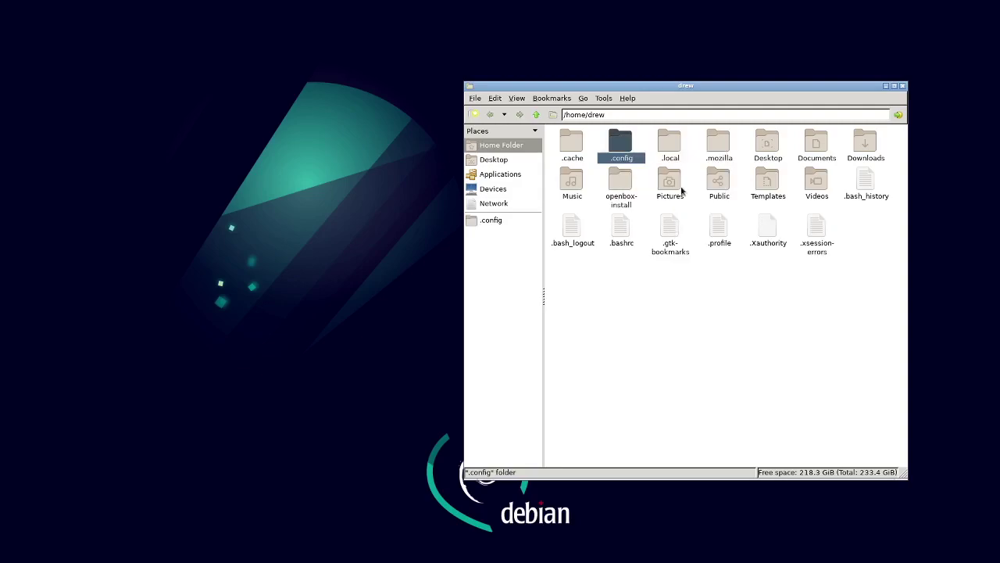
right_click(814, 144)
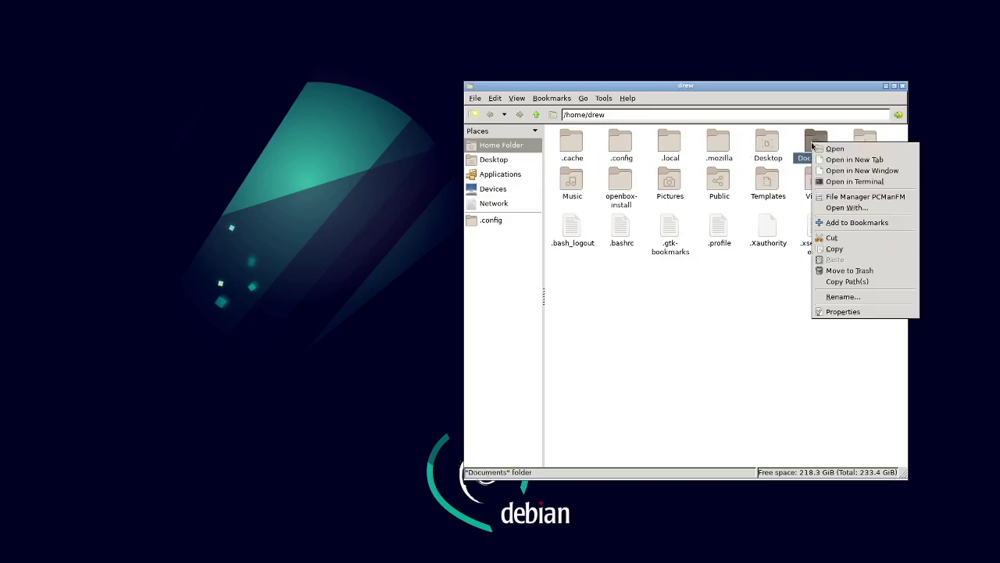
click(855, 223)
right_click(865, 148)
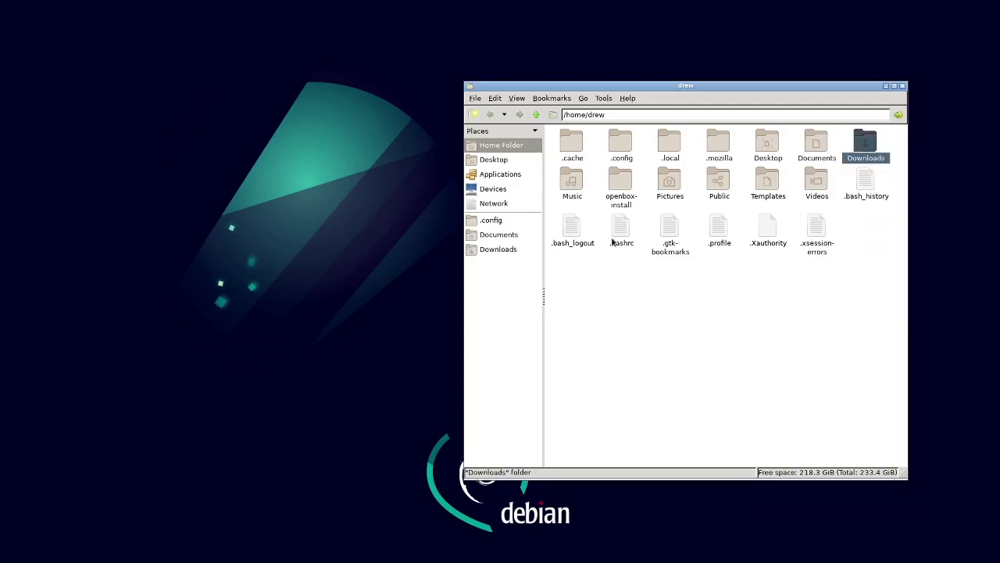
right_click(622, 185)
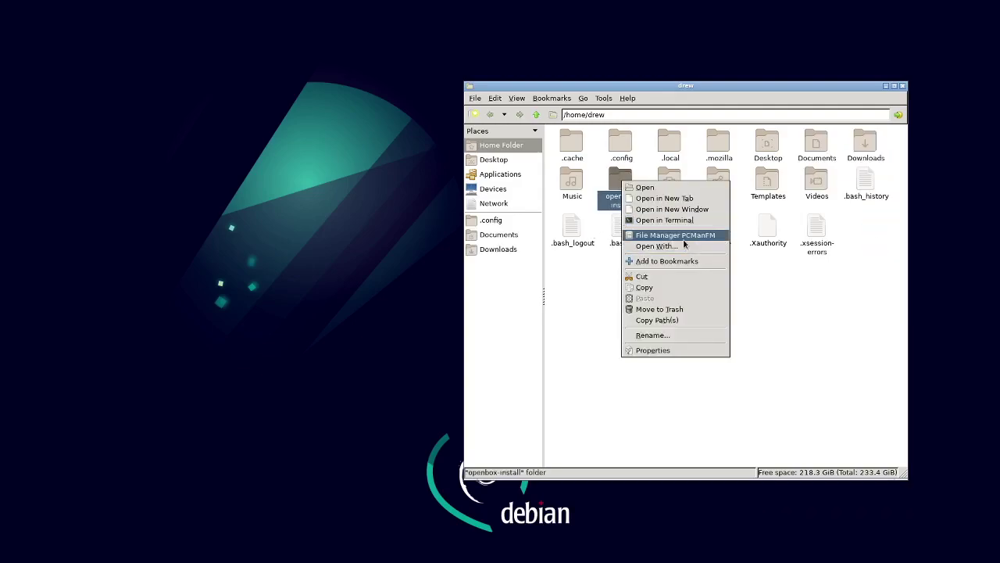
click(668, 262)
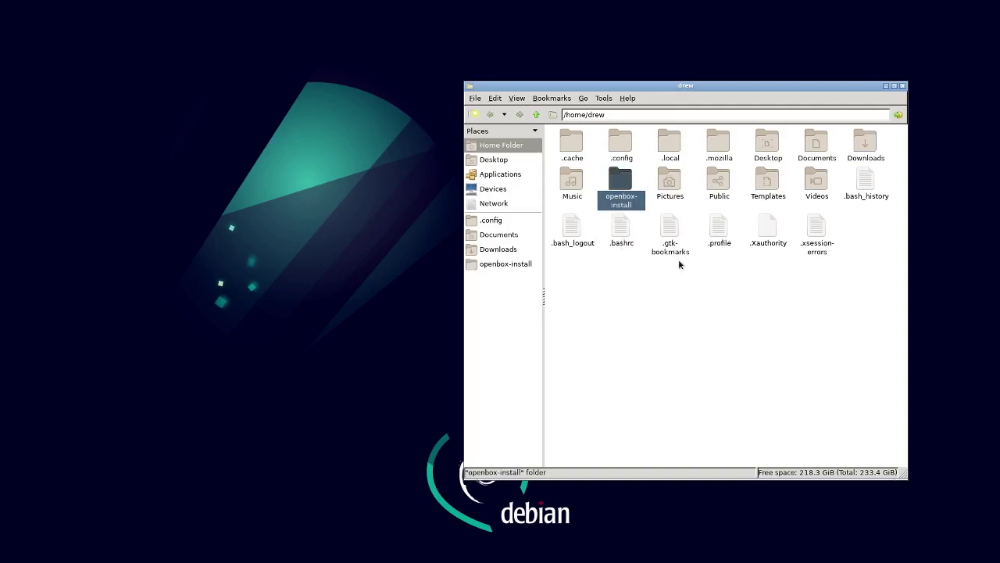
right_click(672, 185)
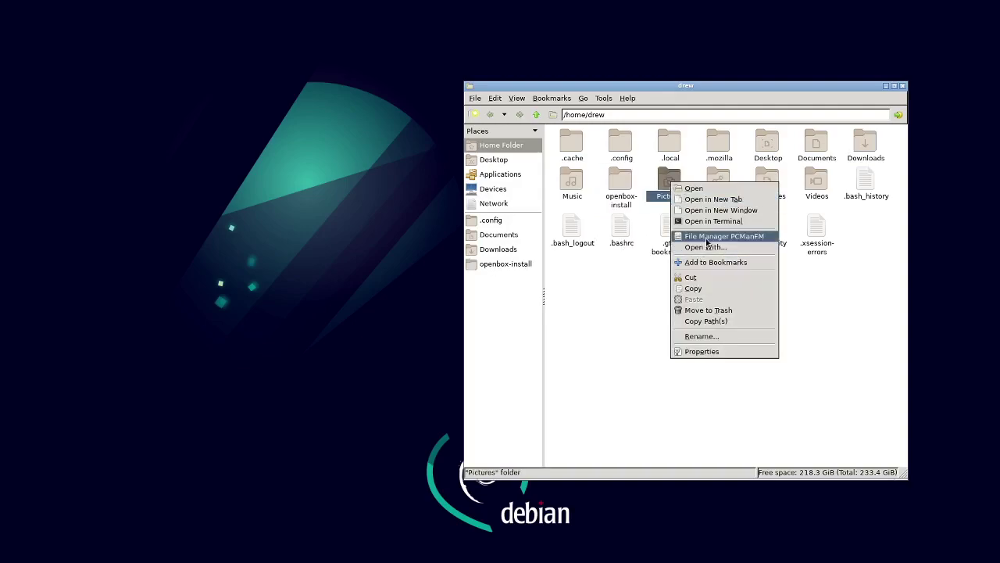
click(716, 262)
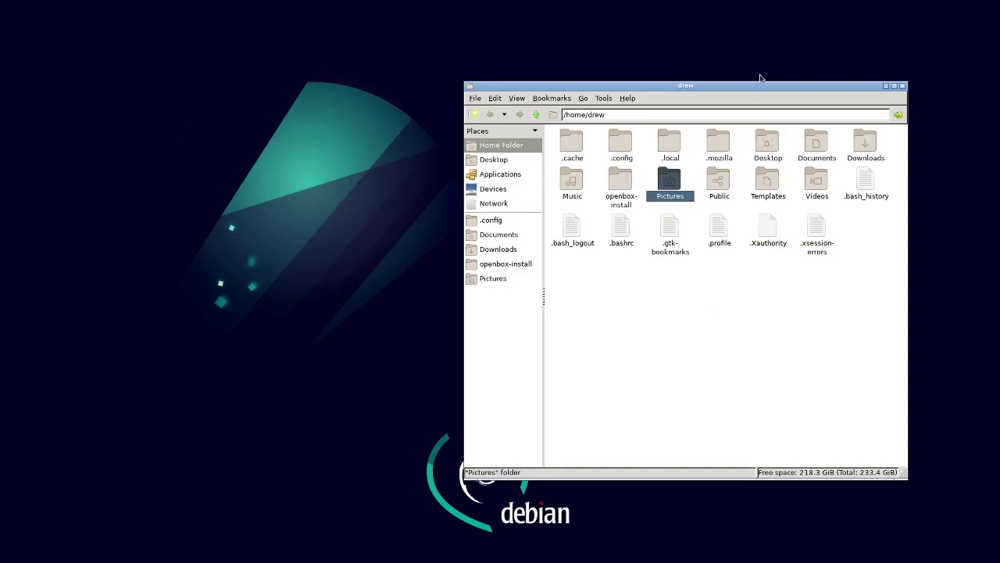
drag(760, 84, 448, 29)
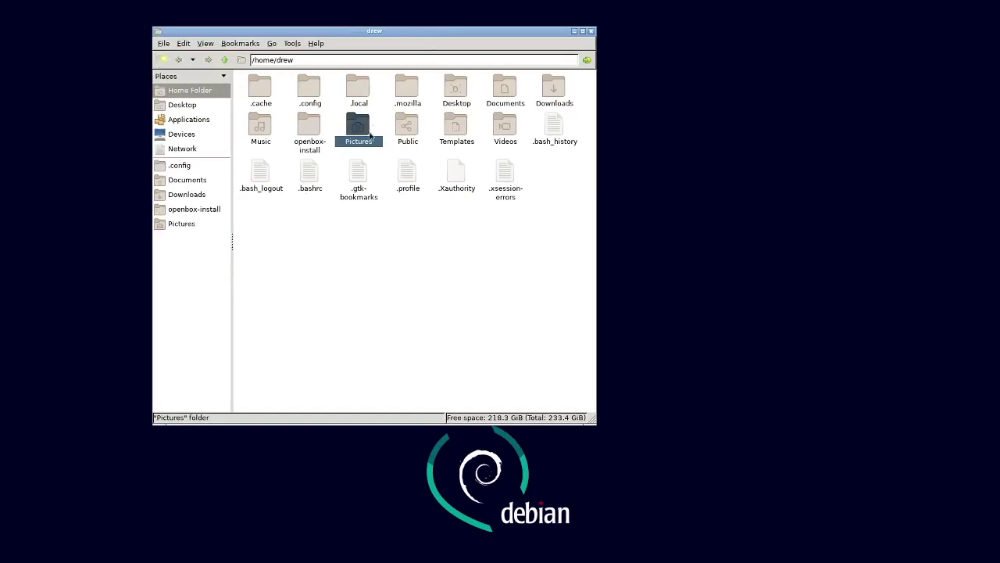
- Open ~/.config/openbox via the .config bookmark, showing autostart, environment, menu.xml and rc.xml
click(179, 167)
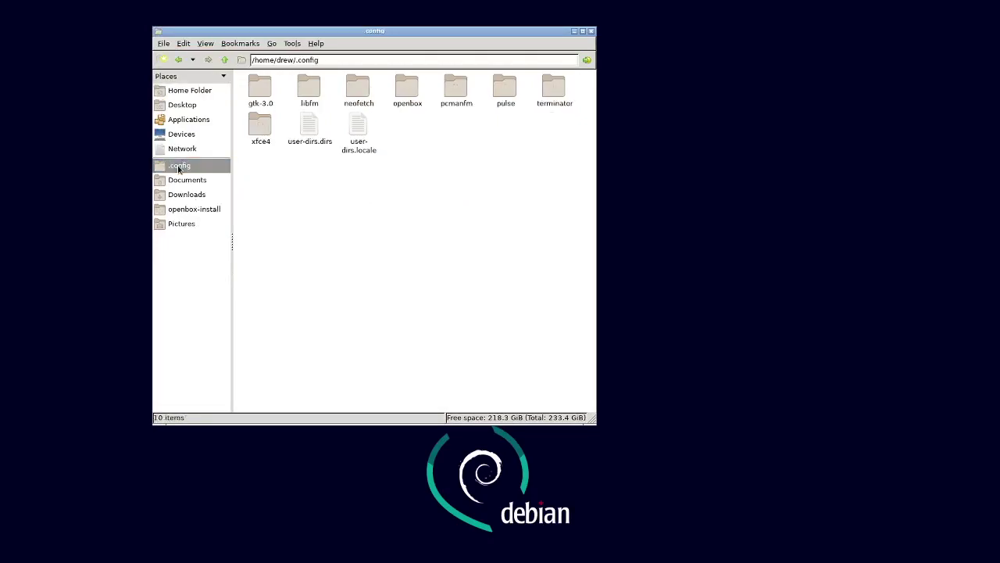
double_click(414, 87)
drag(408, 30, 343, 79)
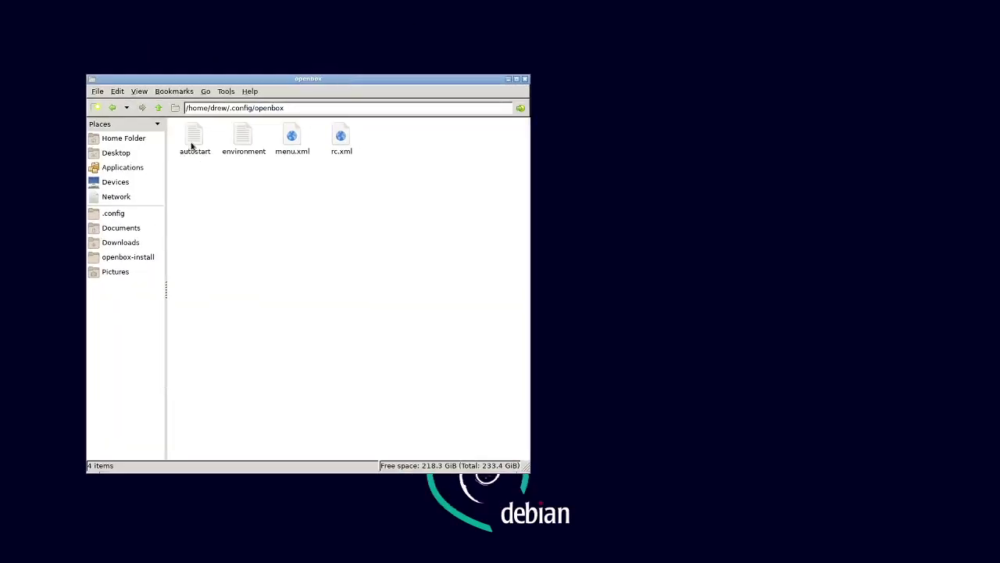
right_click(192, 144)
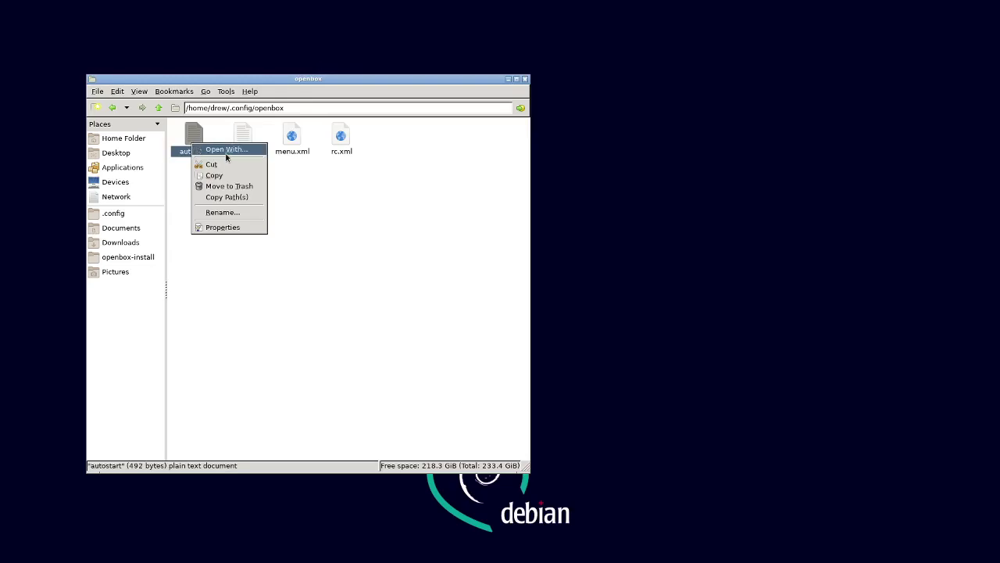
click(226, 155)
click(356, 381)
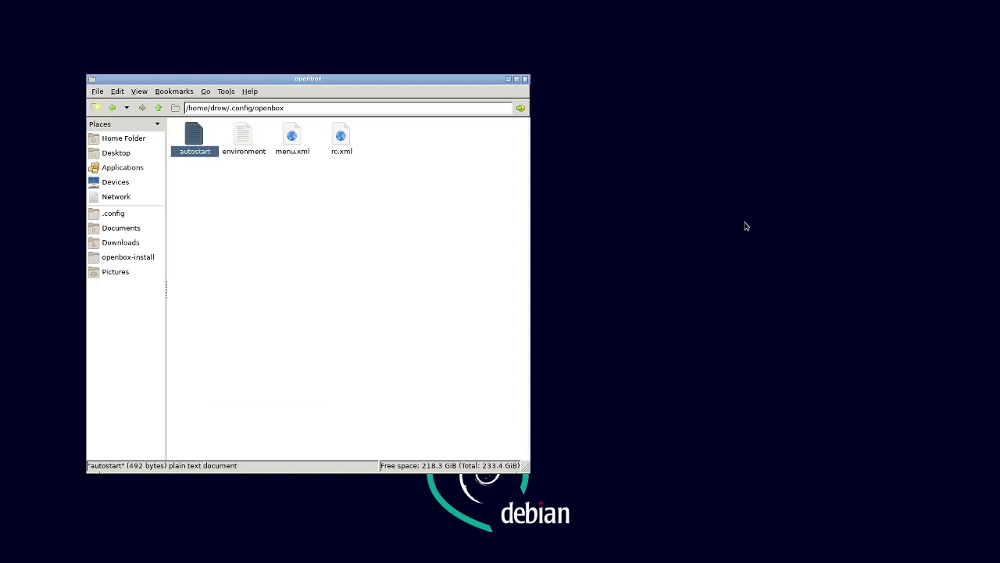
- Launch a Terminator window from the desktop menu
right_click(568, 255)
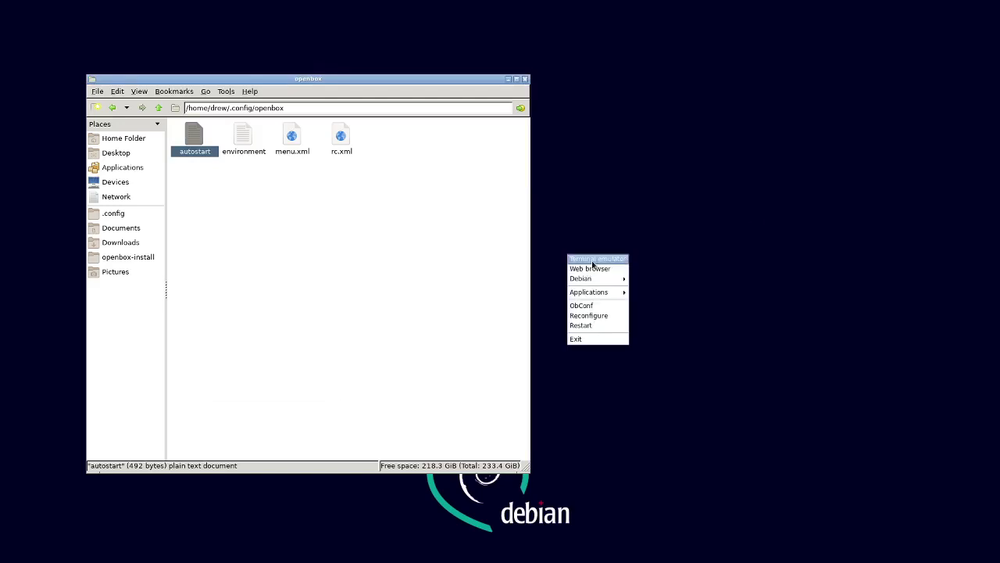
click(593, 264)
drag(796, 128, 700, 144)
- Run sudo apt install micro geany and submit the sudo password
text(sudo apt)
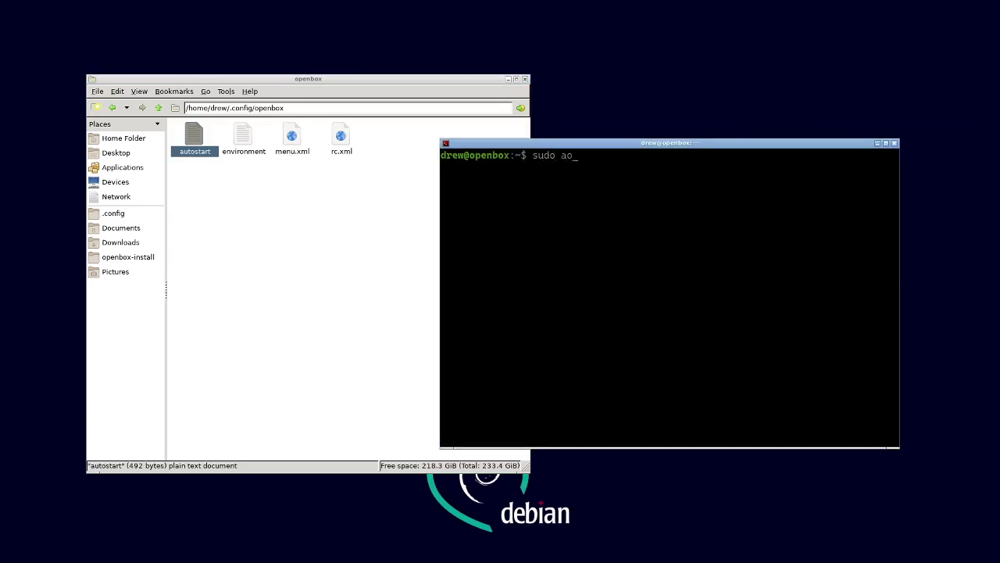
key(BackSpace)
key(BackSpace)
key(BackSpace)
text(pt install micro)
text(geany)
key(Return)
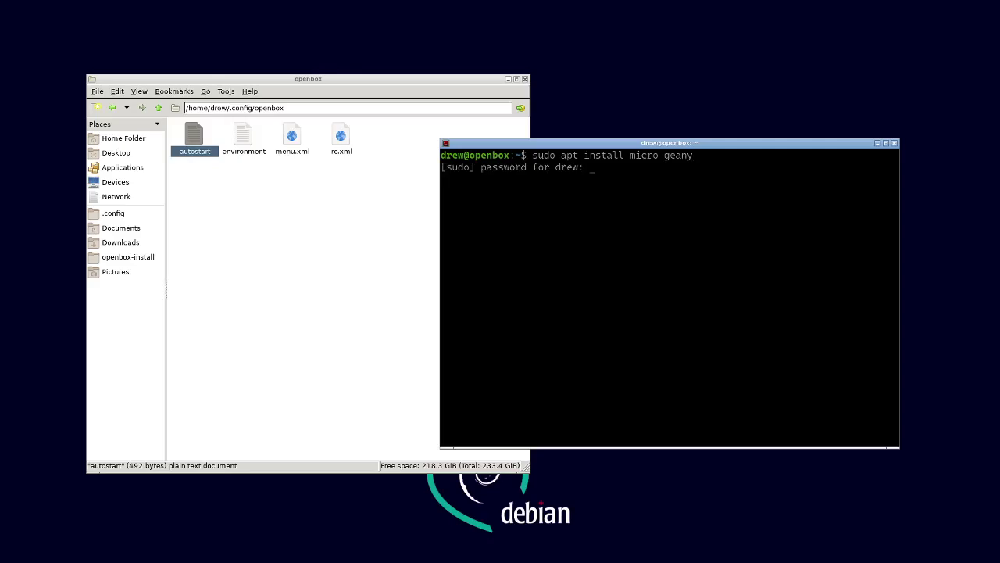
key(Return)
key(Return)
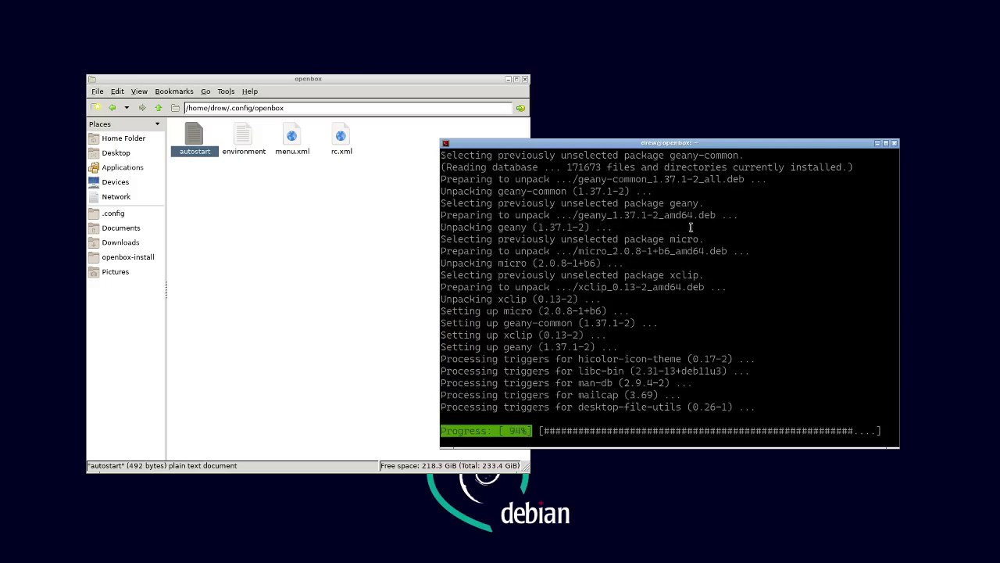
- Open the Openbox autostart file in Geany, enlarge the window and delete its example lines
click(895, 143)
right_click(201, 144)
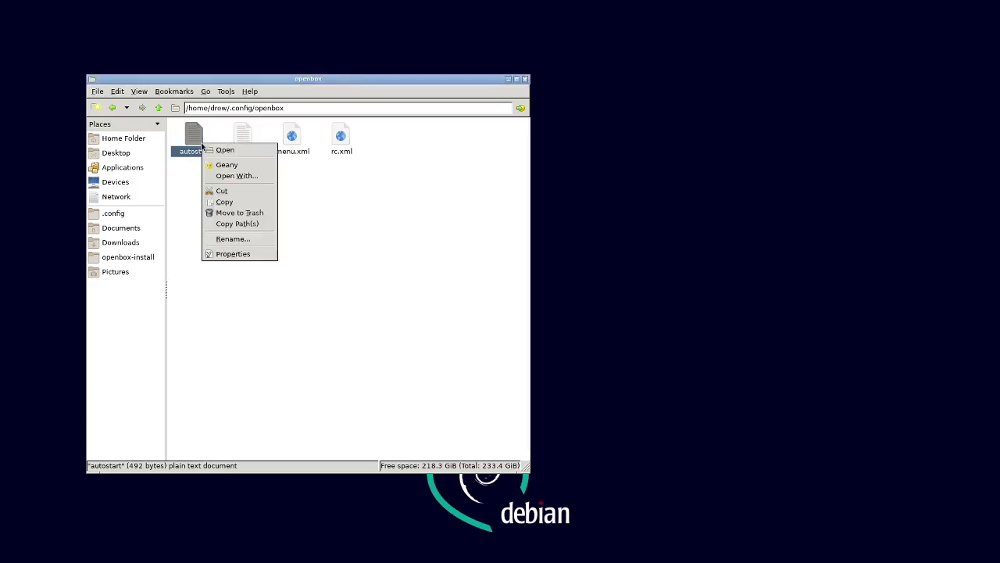
click(226, 165)
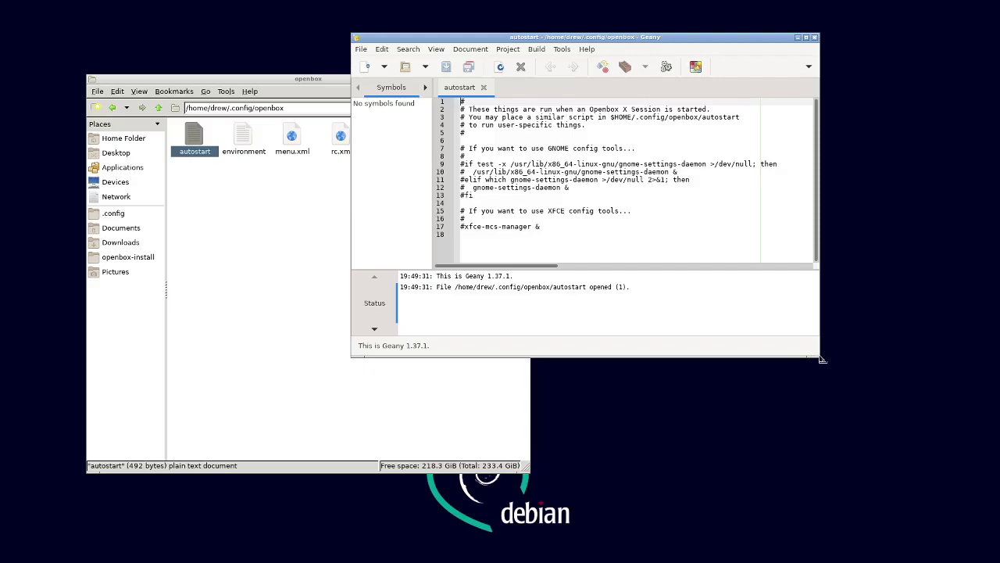
drag(818, 354, 993, 521)
drag(571, 226, 450, 117)
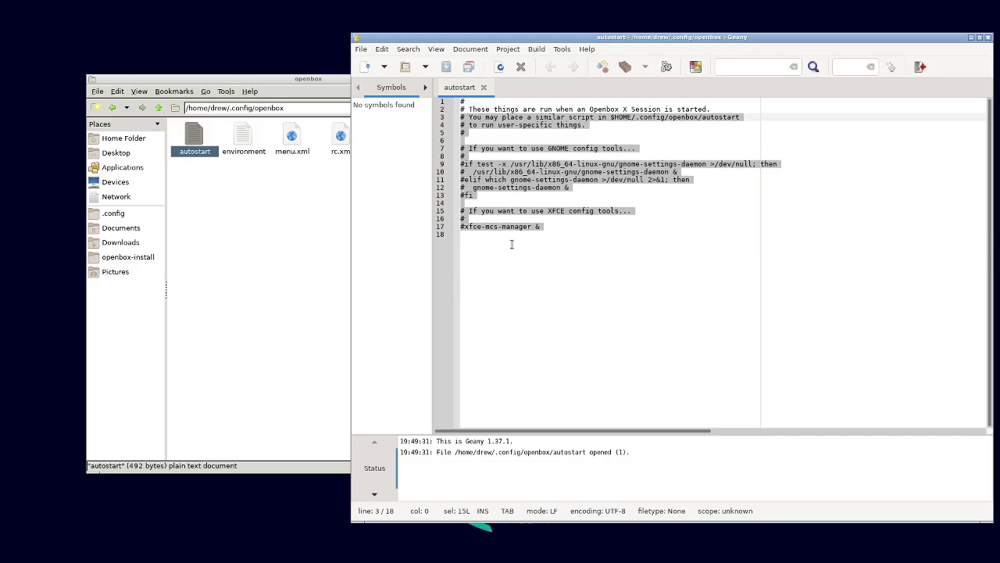
key(Delete)
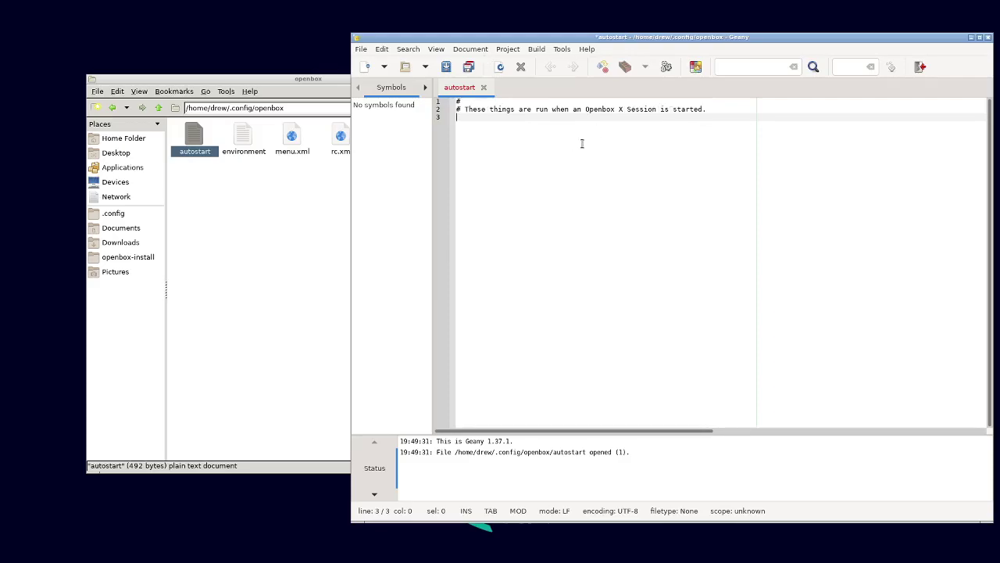
- Add '# compositor' / 'picom &' and '# notifications' / 'dunst &', followed by two blank lines
text(#)
key(Return)
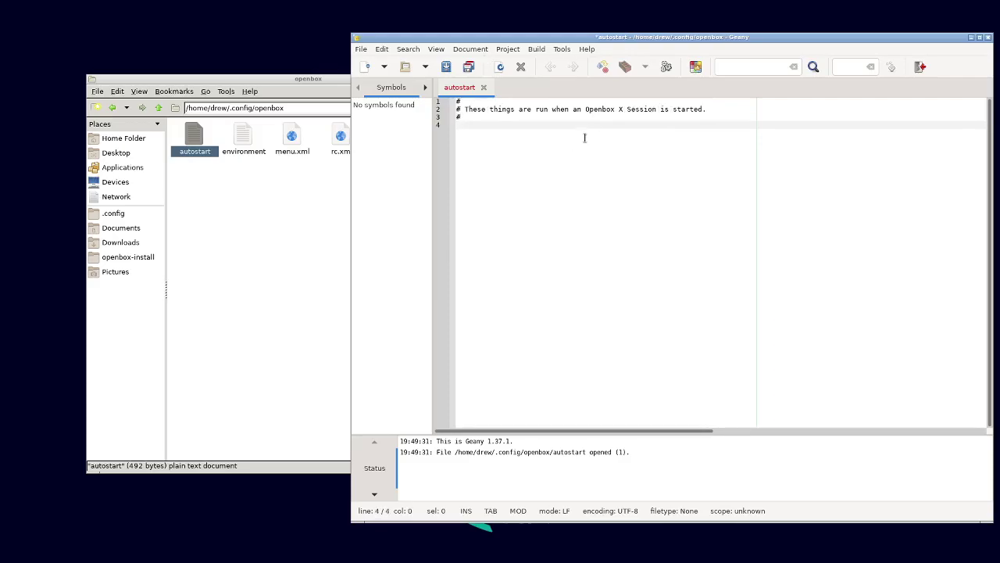
text(# compositor)
key(Return)
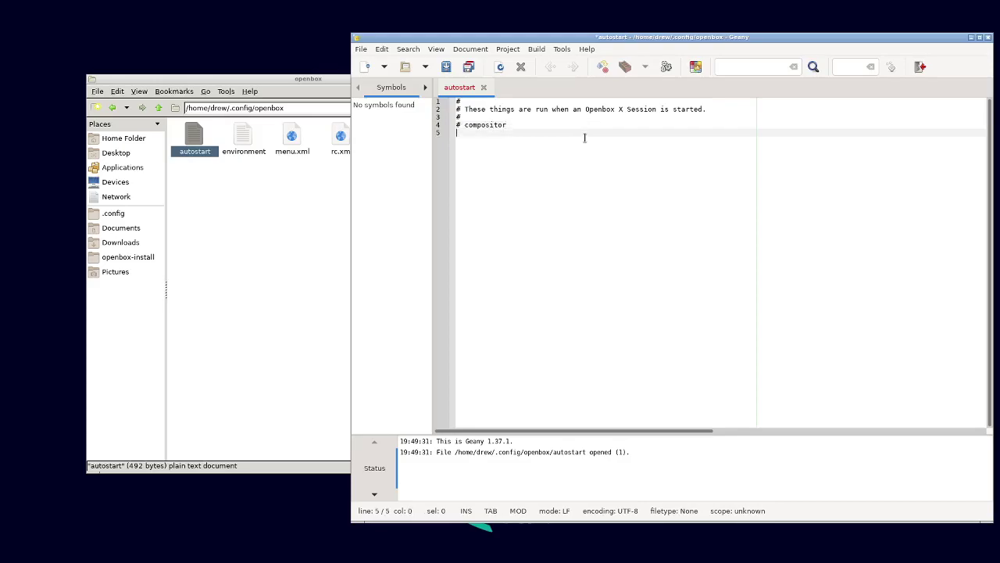
text(picom)
text(&)
key(Return)
key(Return)
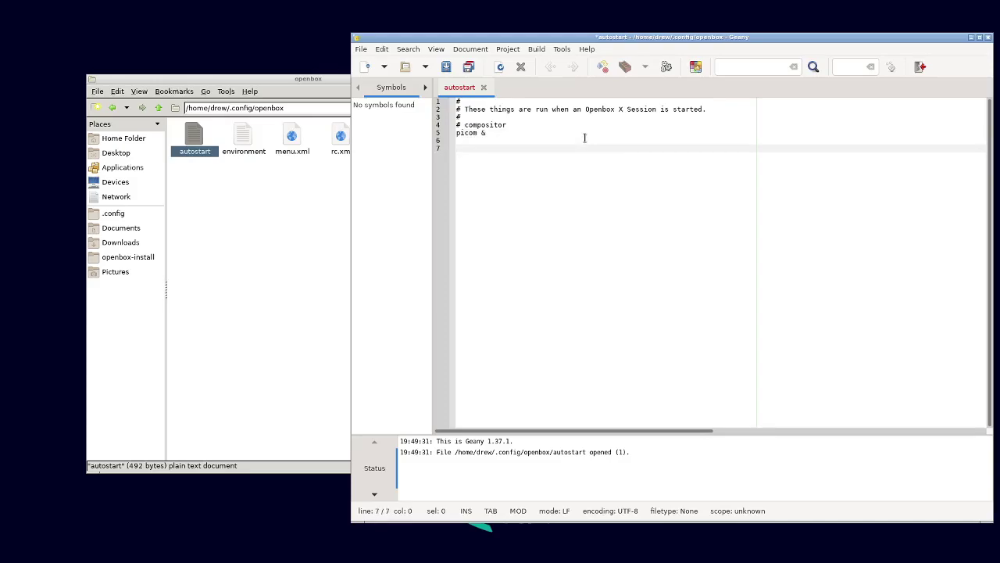
text(# notifications)
key(Return)
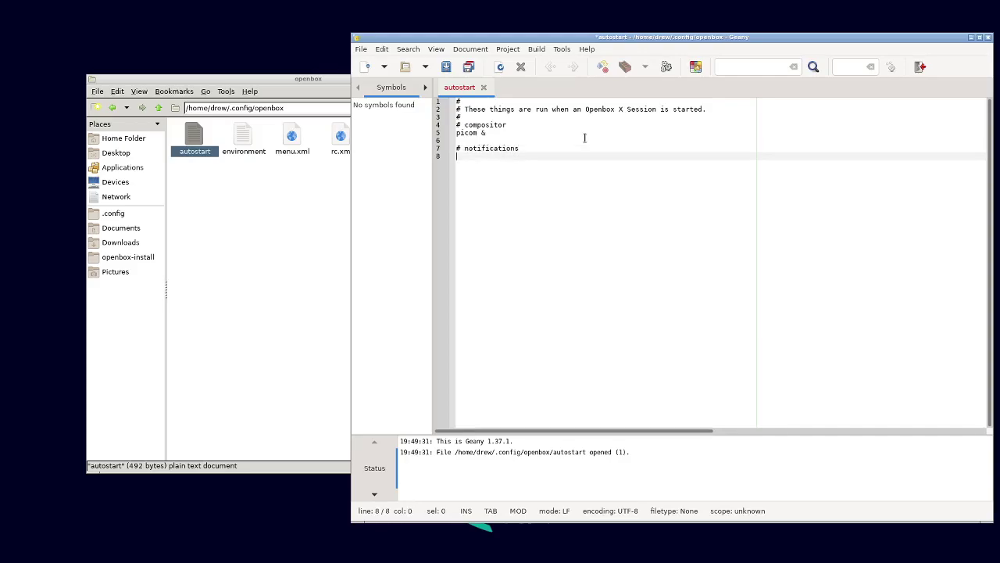
text(dunst)
text(&)
key(Return)
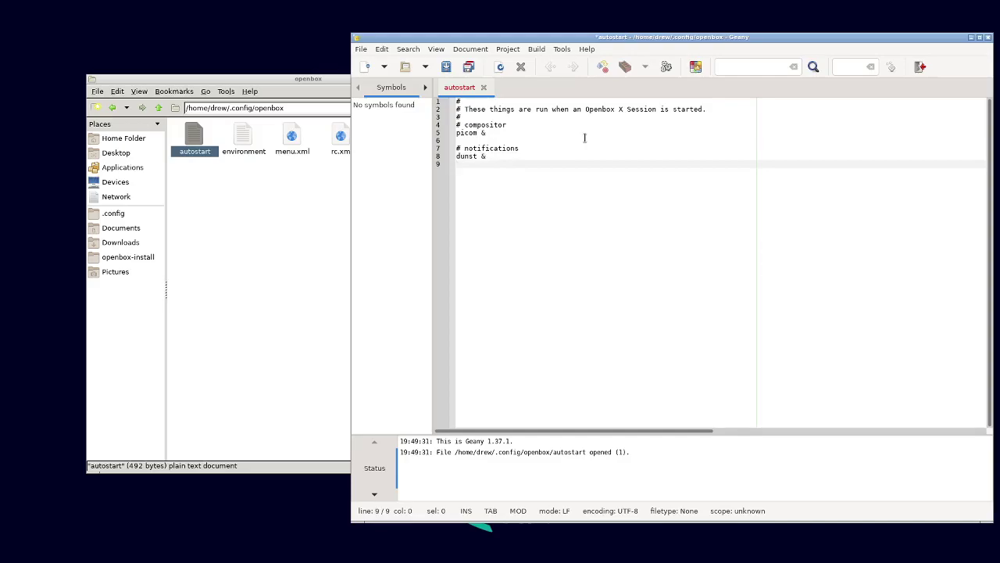
key(Return)
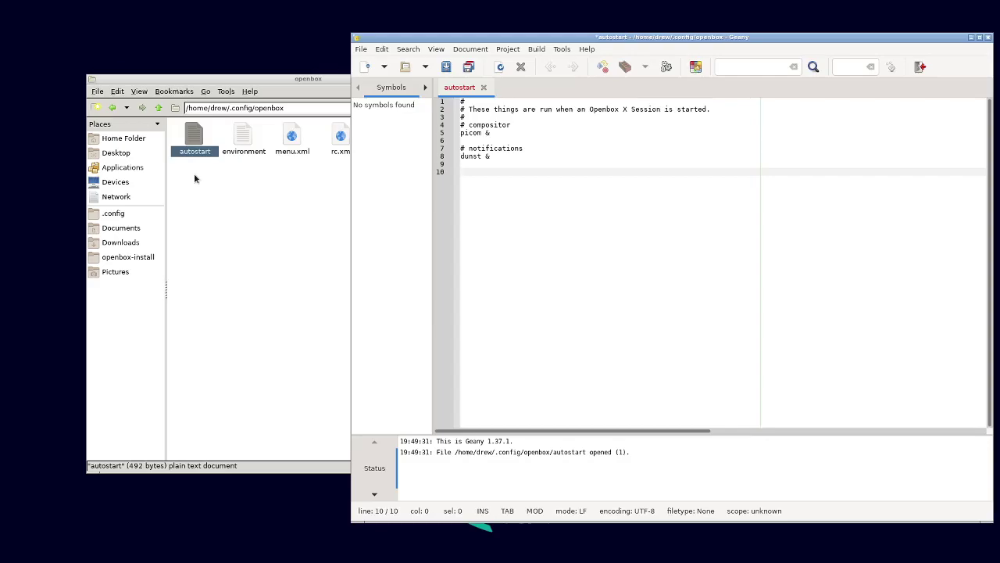
- Copy wallpaper.png from openbox-install and paste it into the Pictures folder
click(269, 82)
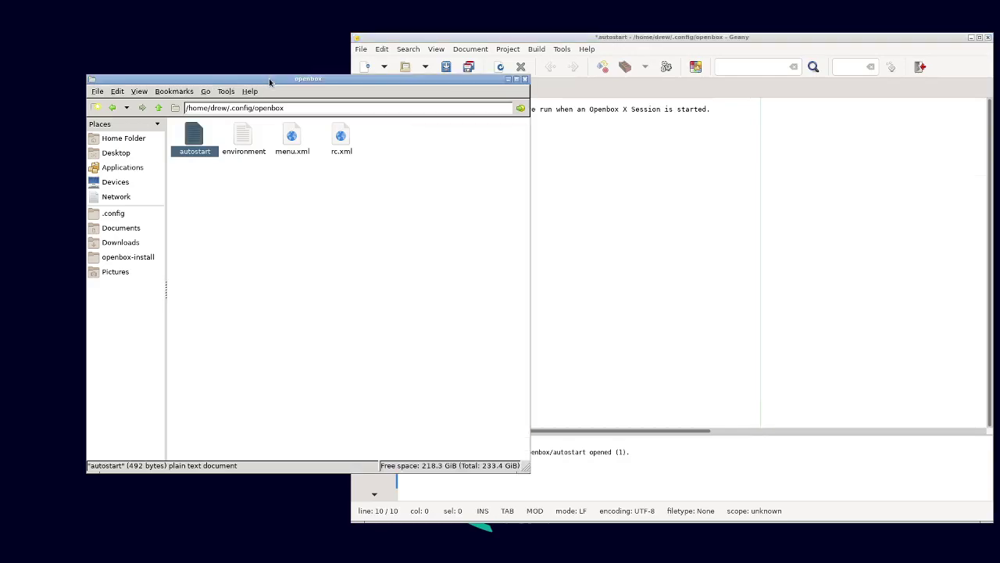
click(122, 257)
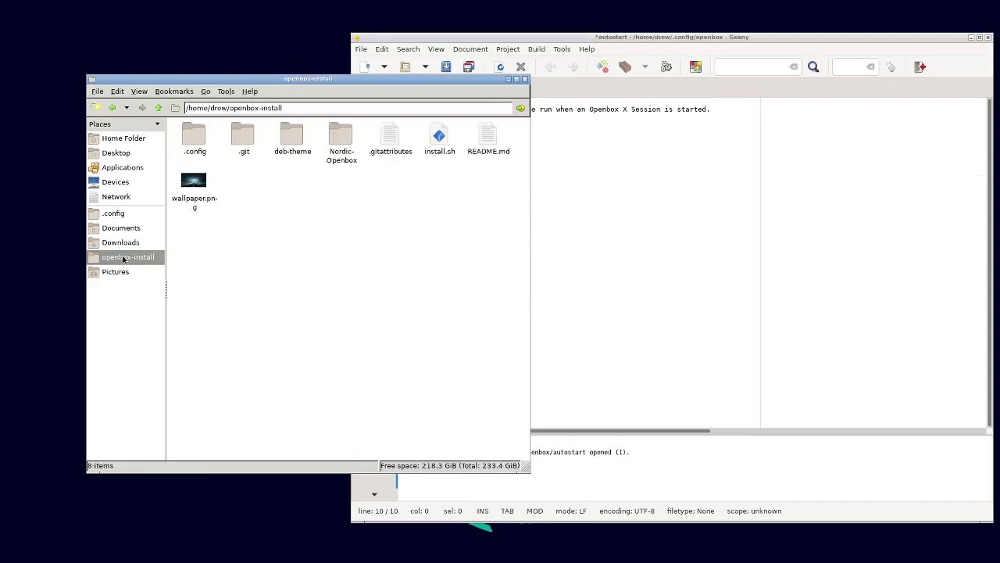
click(195, 185)
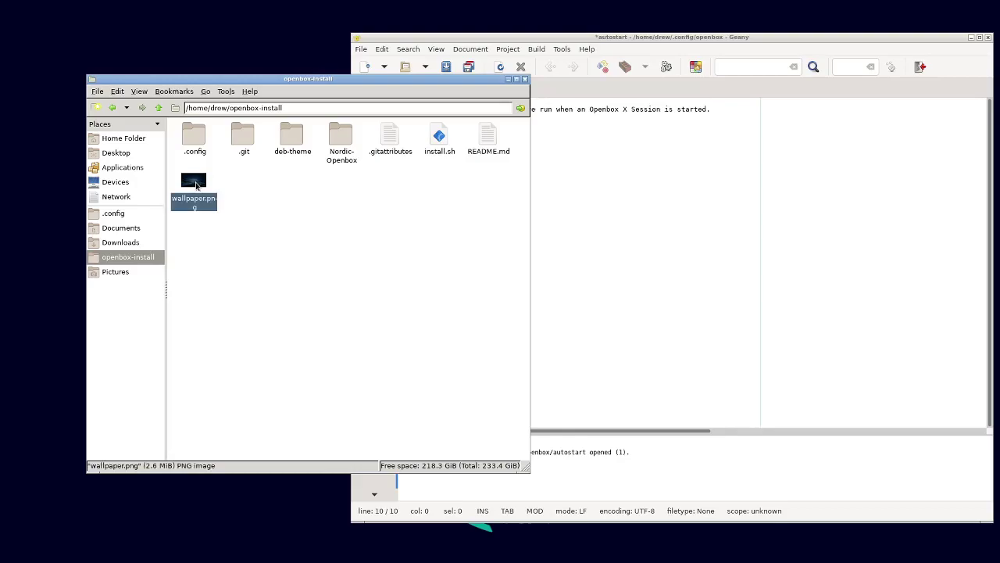
right_click(196, 185)
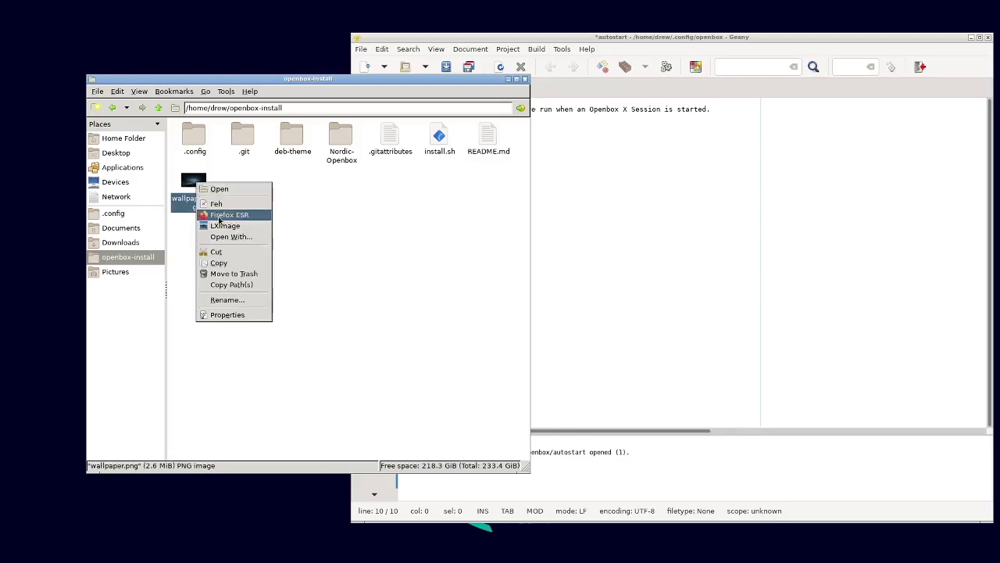
click(221, 264)
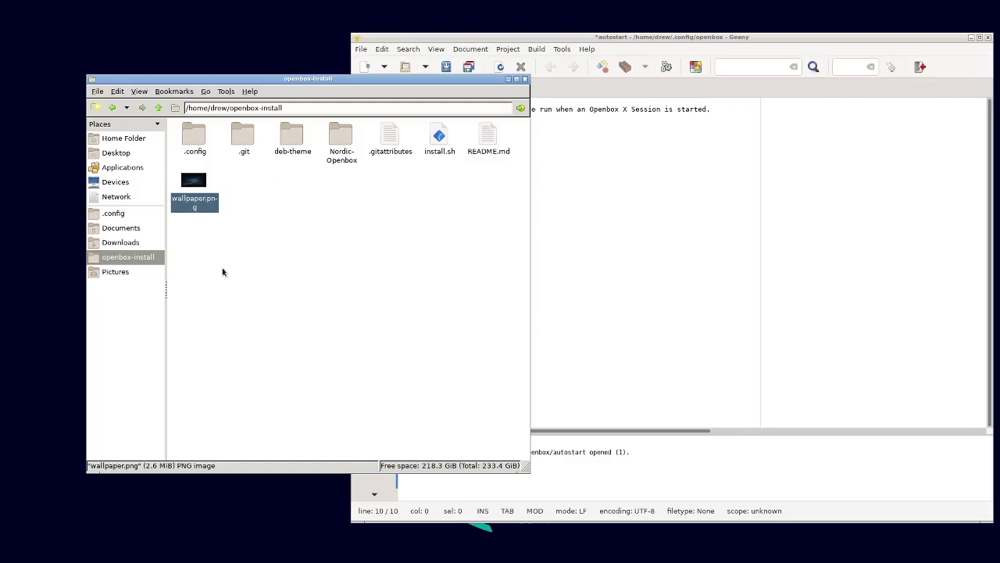
click(118, 274)
right_click(187, 200)
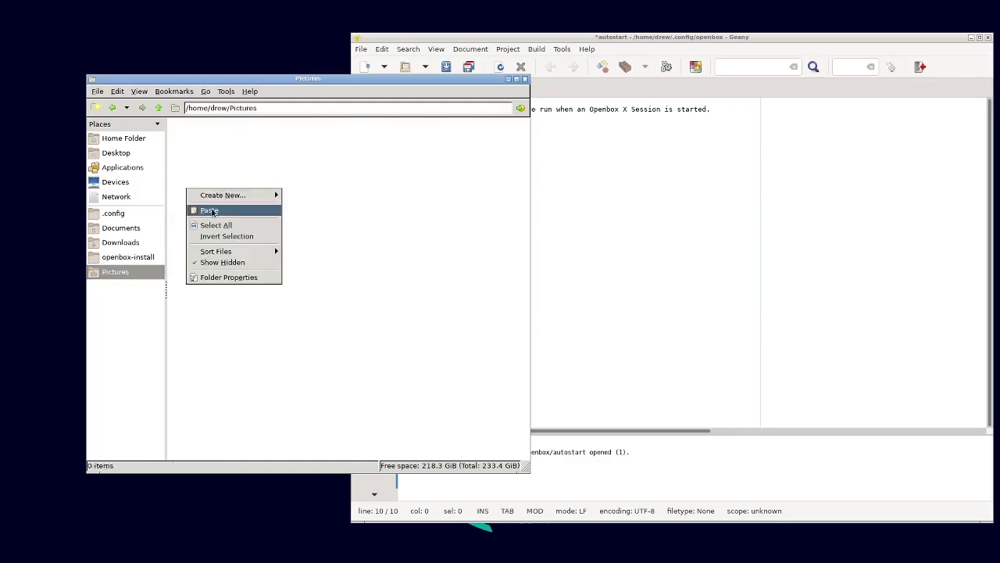
click(217, 213)
drag(390, 78, 331, 86)
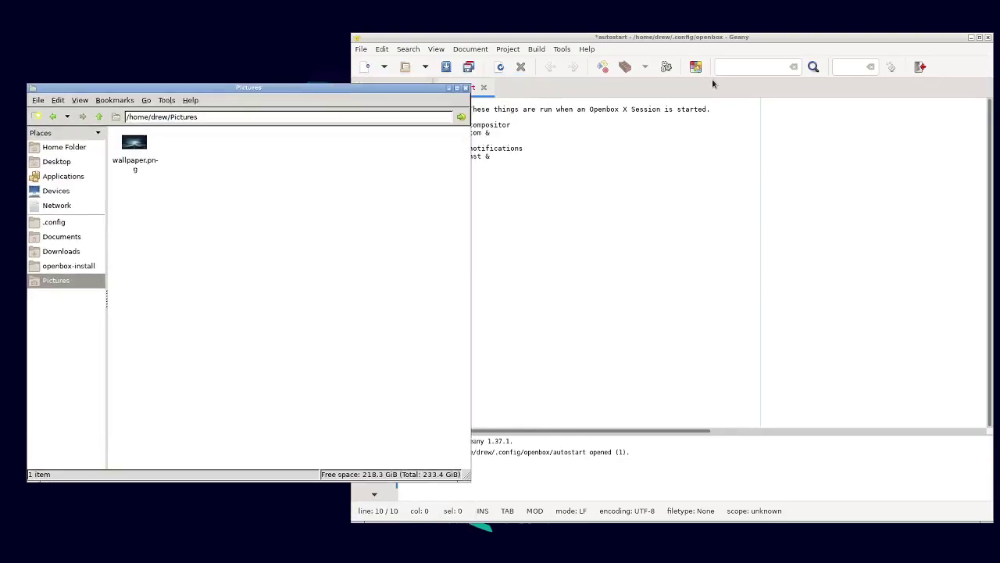
- Add '# wallpaper' with 'feh --bg-fill ~/Pictures/wallpaper.png &' beneath it, then blank lines
click(693, 39)
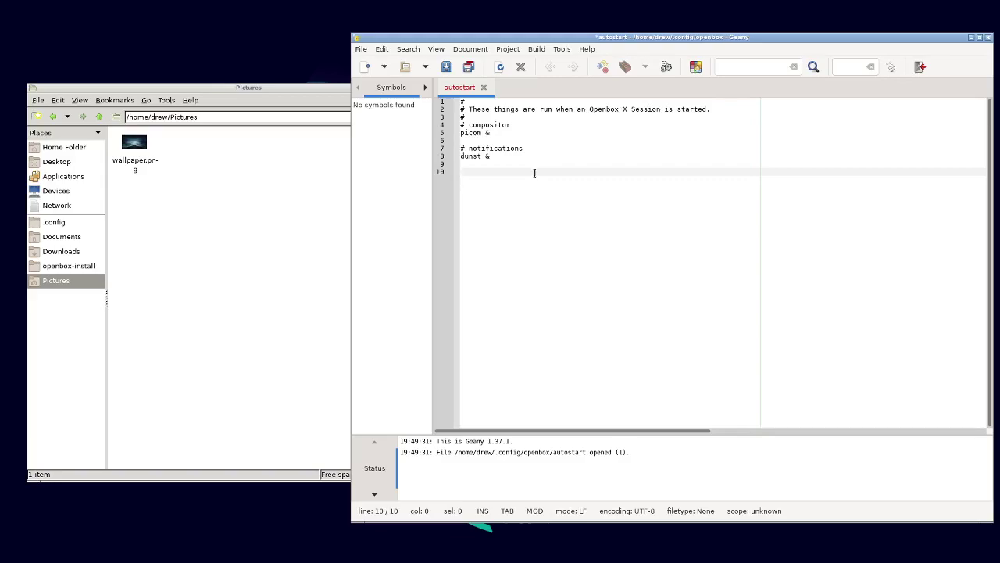
text(# wa)
key(BackSpace)
key(BackSpace)
text(wall)
key(BackSpace)
key(BackSpace)
text(llpaper)
key(Return)
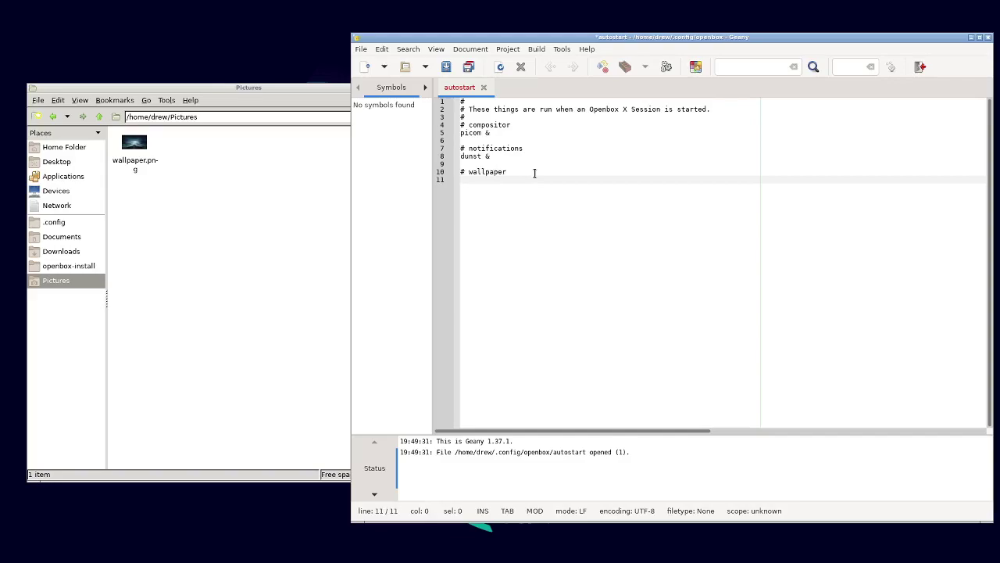
text(feh --bg-fill ~/Pictures/wallpaper.png)
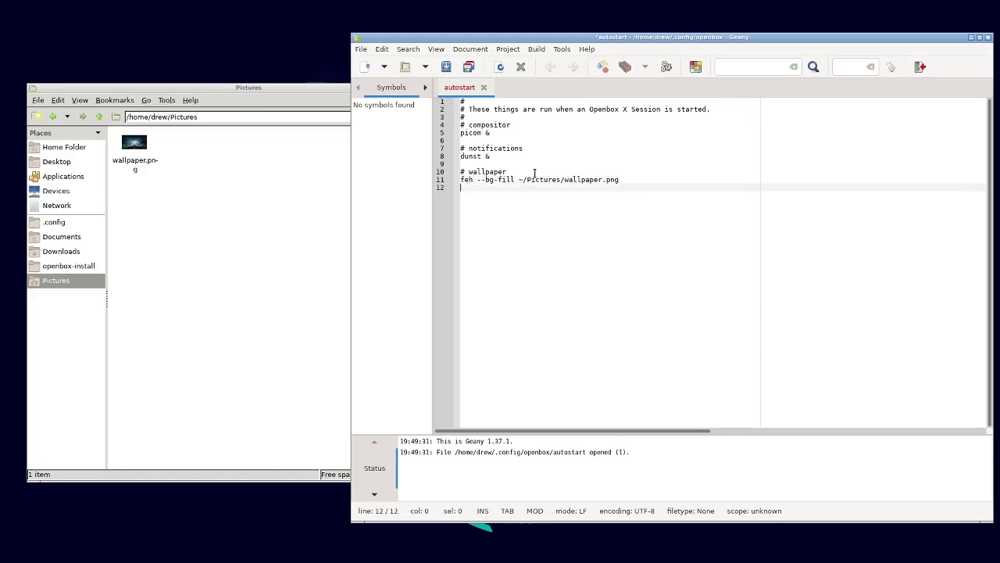
key(Return)
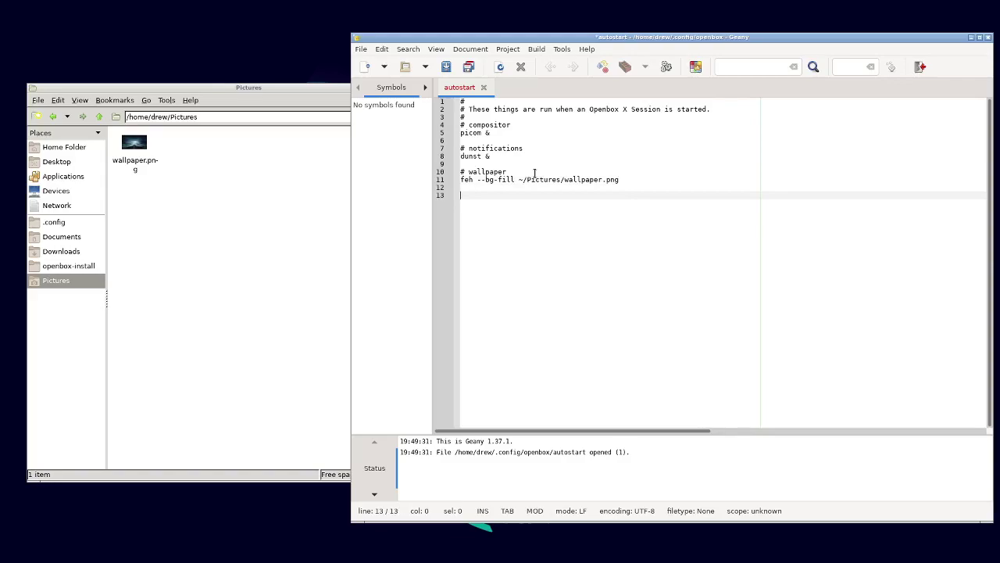
click(645, 179)
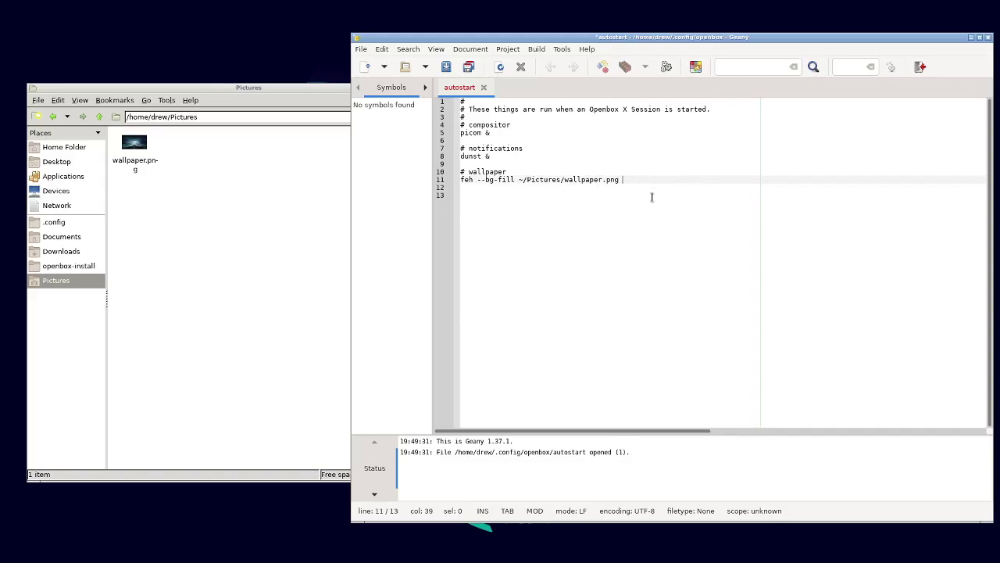
text(&)
key(Return)
key(Return)
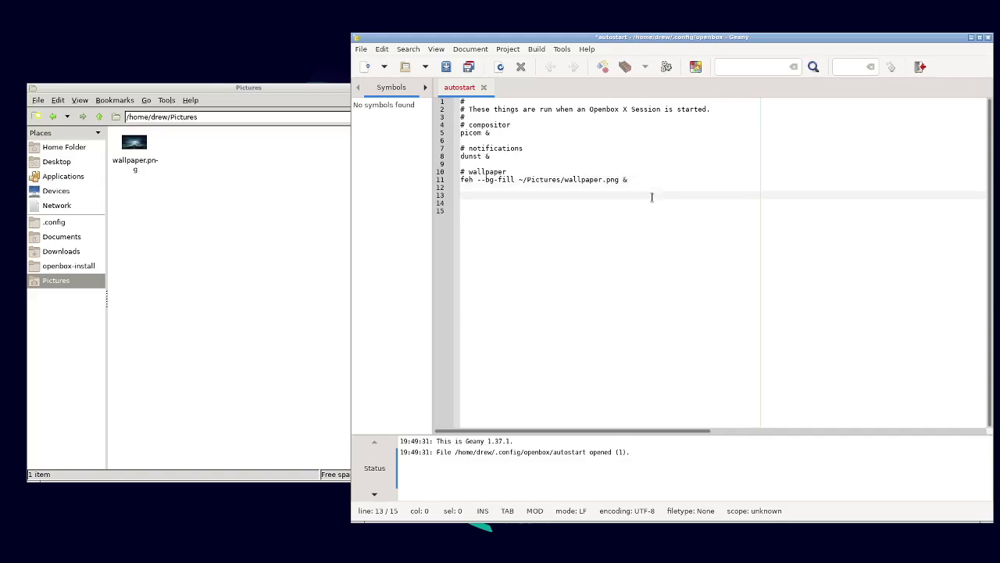
- Write the comment '# panel taskbar, systray, clock, battery'
text(# panel)
key(Return)
- Add 'tint2 &' below the panel comment, followed by a blank line
key(Return)
key(BackSpace)
key(Up)
key(End)
text(, t)
key(BackSpace)
key(BackSpace)
key(BackSpace)
text(taskbar, systray, clo)
key(BackSpace)
key(BackSpace)
text(lock, battery)
key(Return)
key(Return)
key(BackSpace)
text(tint2)
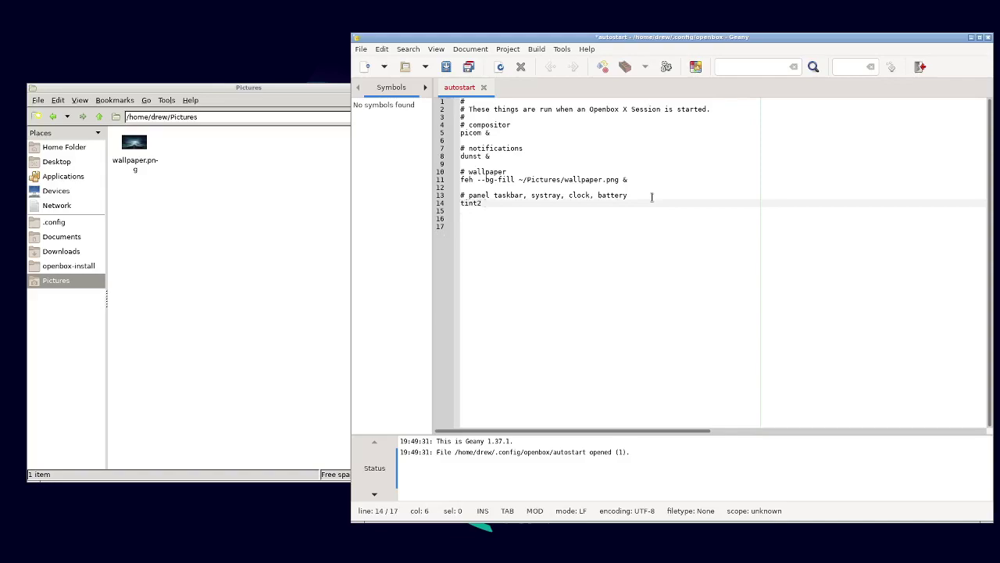
text( &)
key(Return)
key(Return)
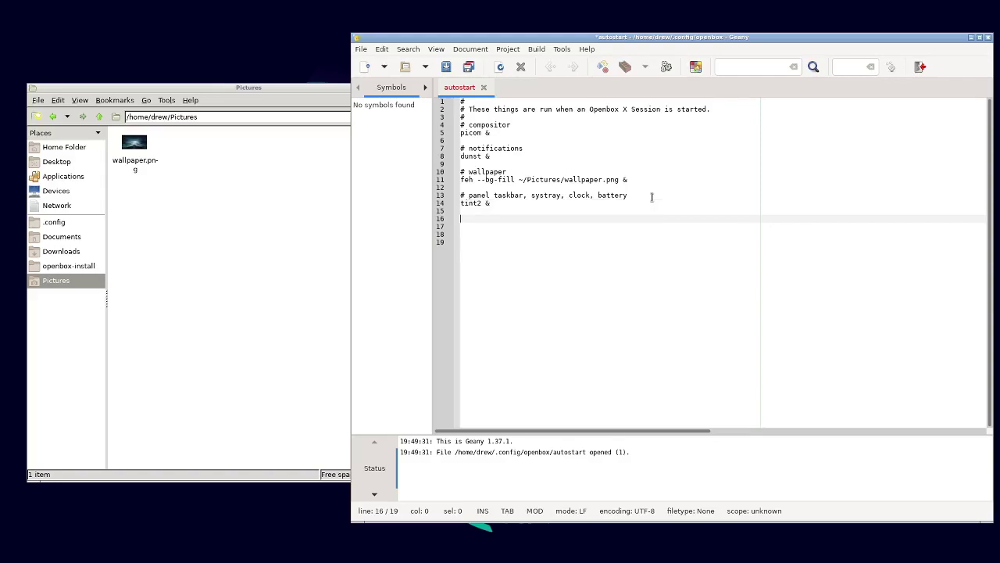
- Add '# volume' with '(sleep 10; volumeicon) &' beneath it, then blank lines
text(# volument)
key(BackSpace)
key(BackSpace)
key(Return)
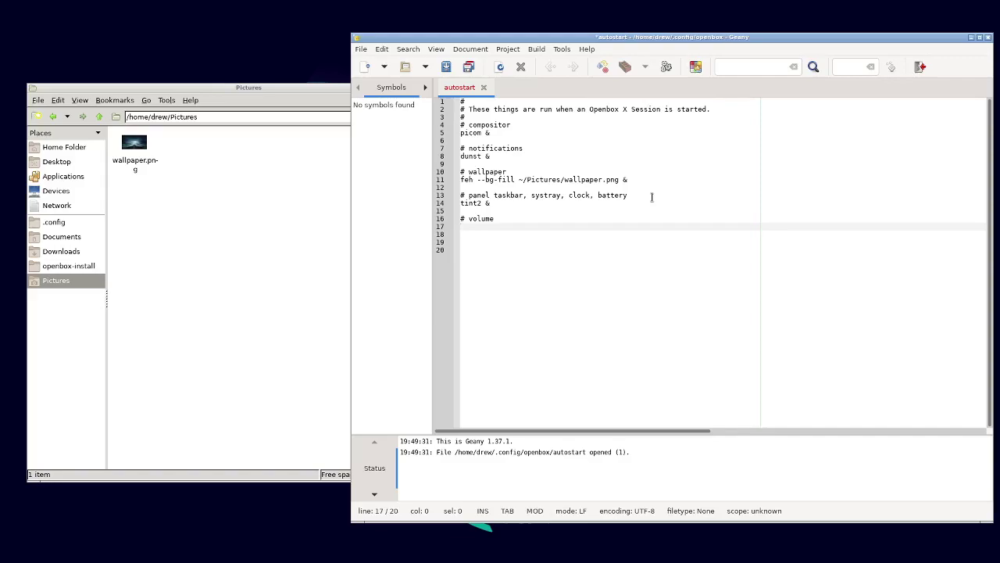
text((sleep)
key(BackSpace)
text(10; volumeinc)
key(BackSpace)
key(BackSpace)
text(con) &)
key(Return)
key(Return)
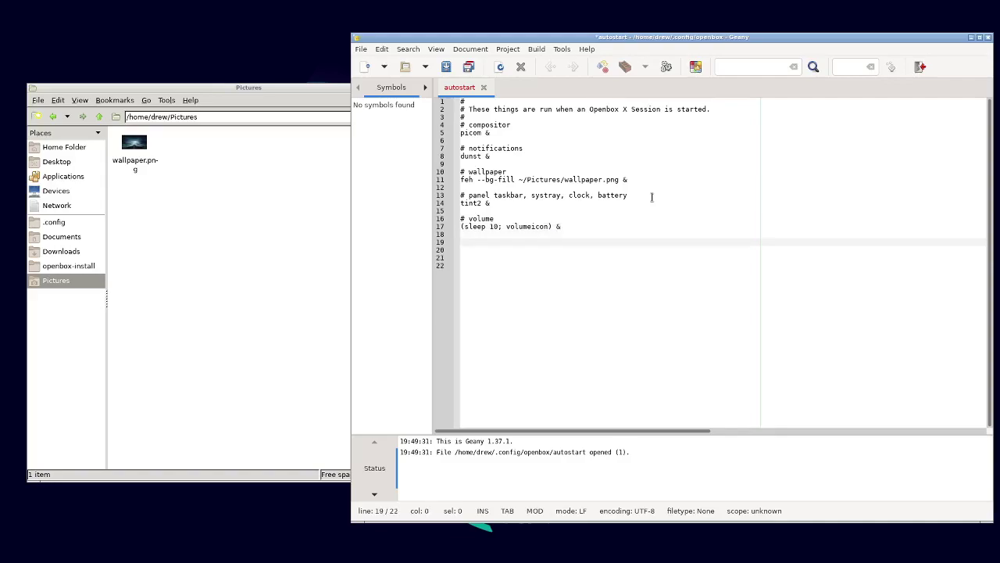
- Add '# network manager' with 'nm-applet &' beneath it
text(# network manager)
key(Return)
text(nm-)
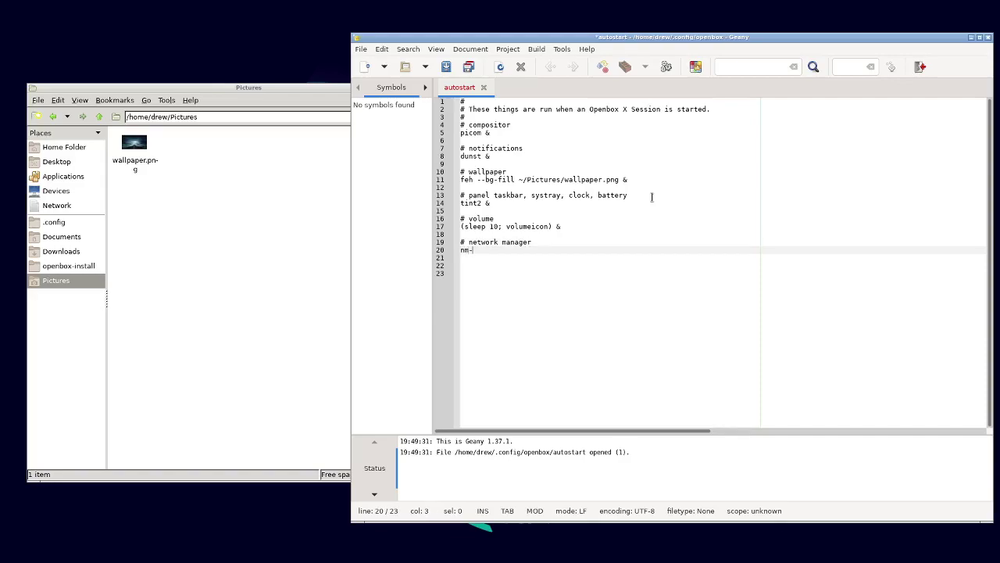
text(applet &)
- Save the autostart file and close the file manager and Geany
click(445, 66)
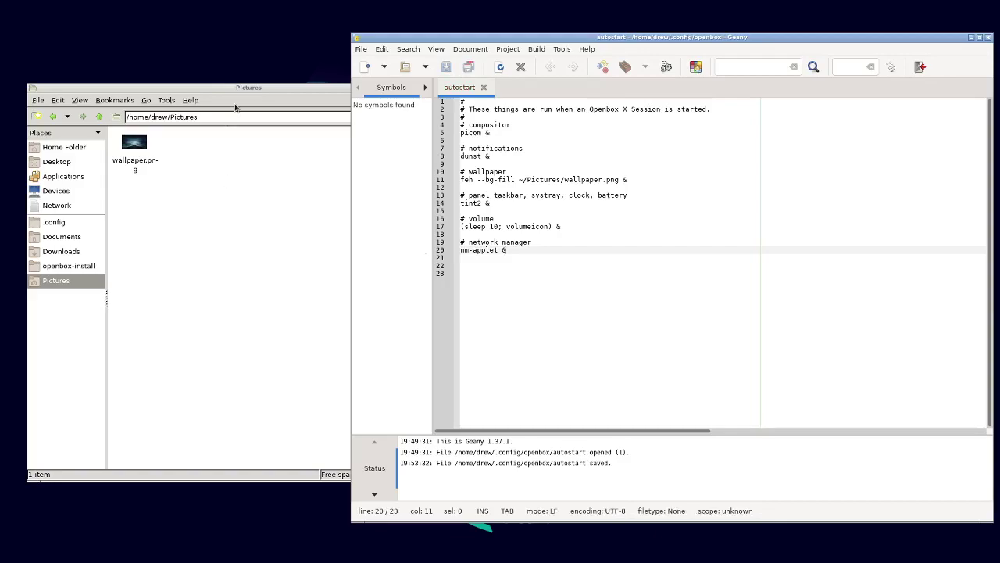
click(259, 92)
click(466, 89)
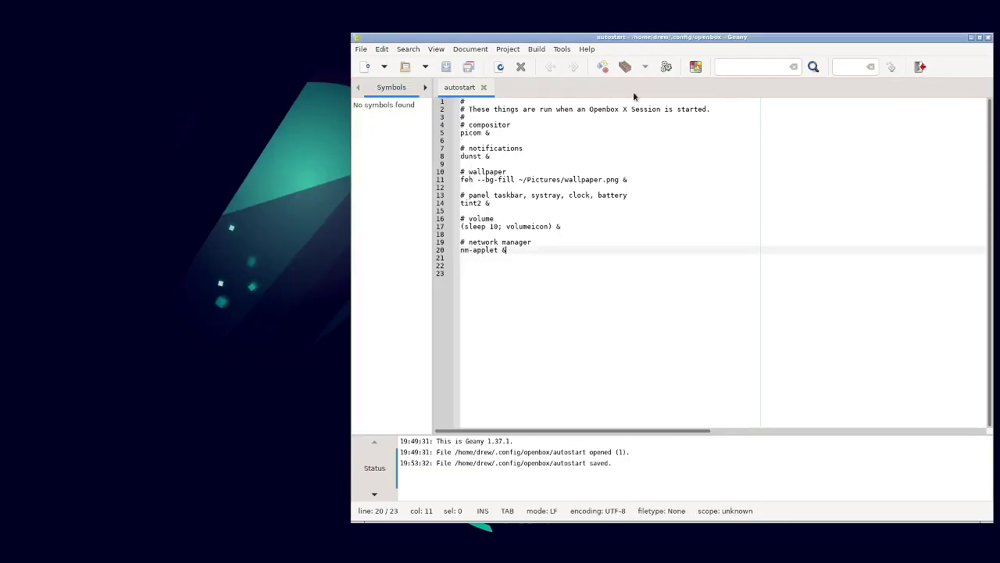
click(990, 38)
- Open a terminal from the desktop menu and run 'sudo reboot'
right_click(414, 143)
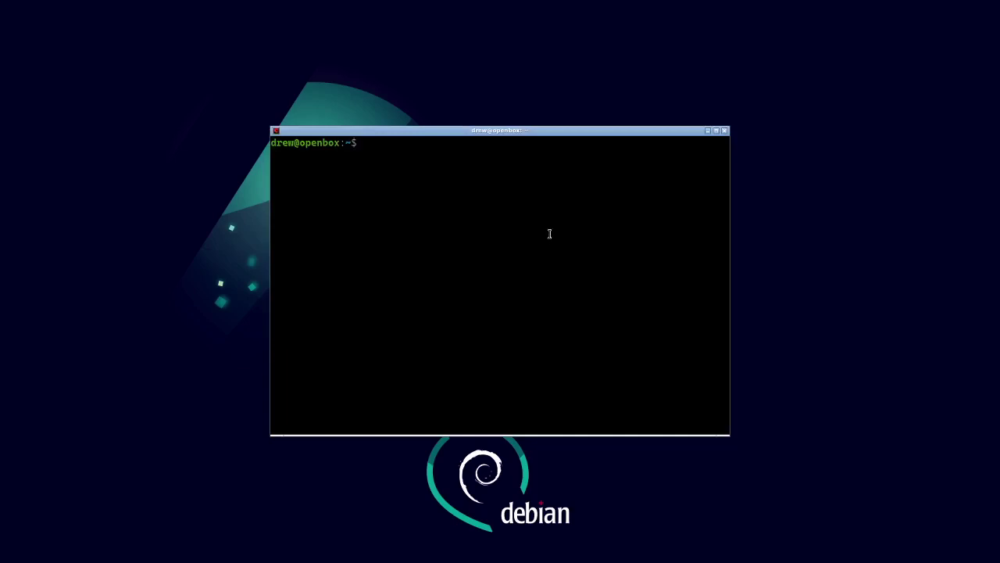
text(sudo reboot)
key(Return)
key(Return)
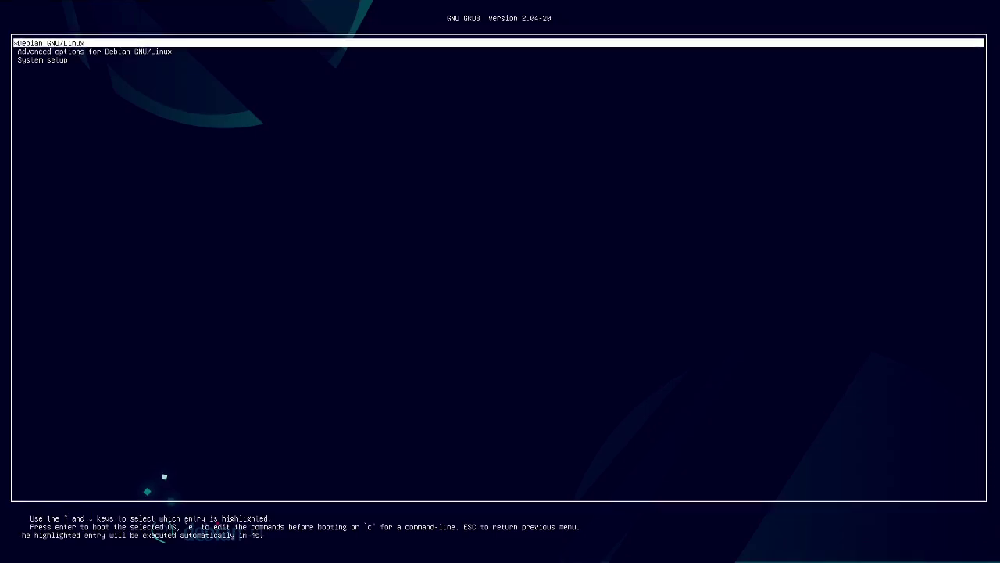
- Boot the Debian GNU/Linux entry from the GRUB menu
key(Return)
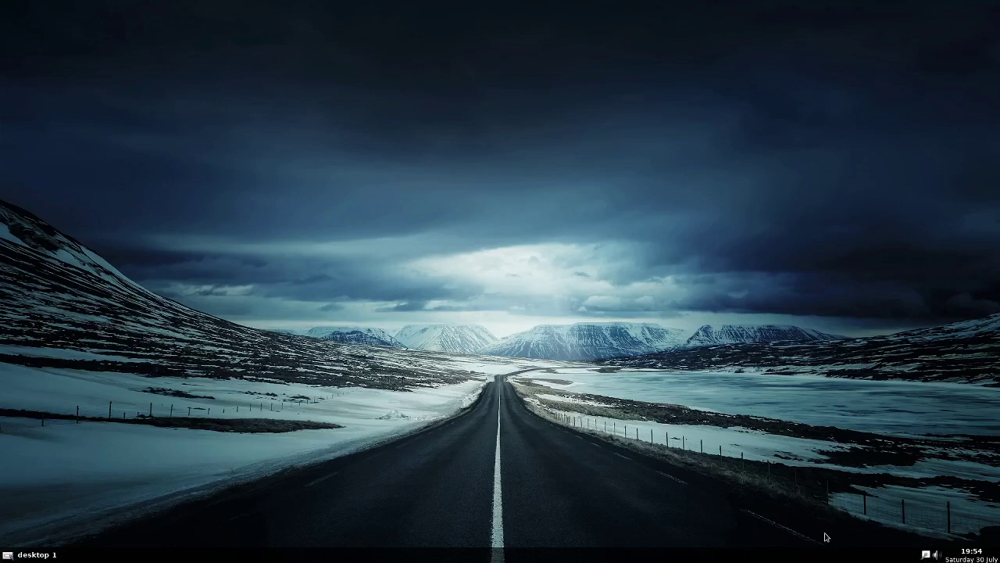
mouse_move(940, 557)
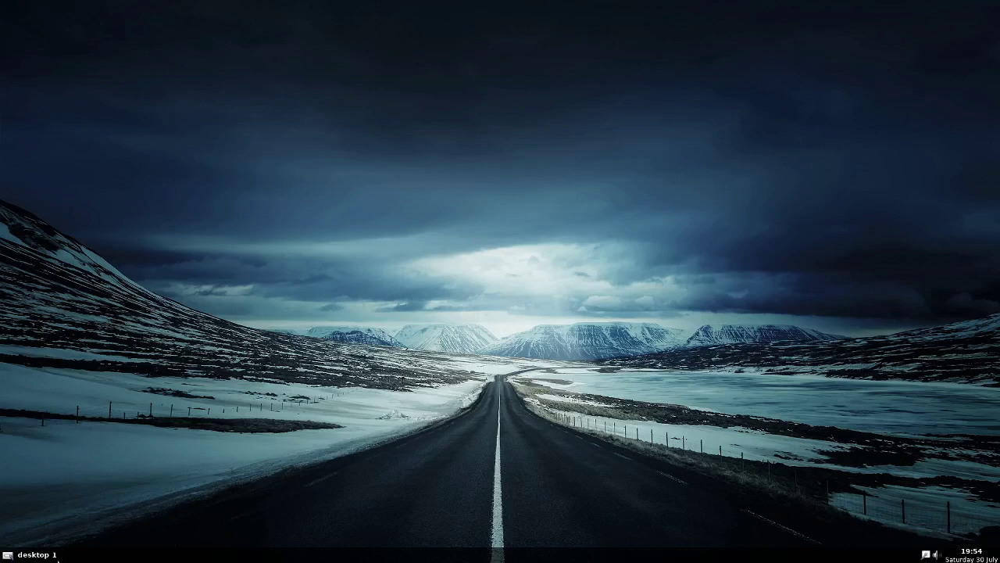